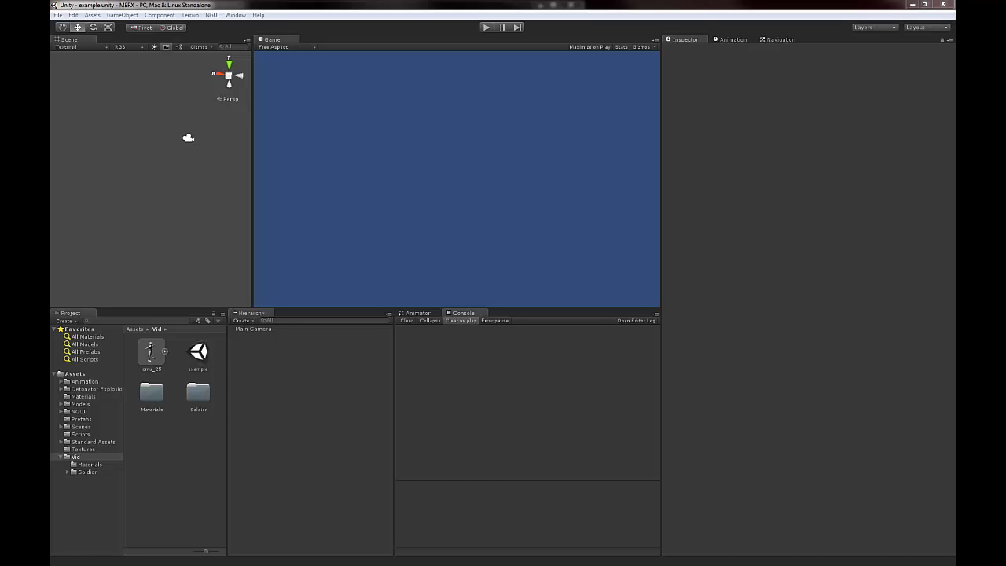
- Open the Soldier folder and select the soldier model to show its import settings
drag(397, 4, 404, 36)
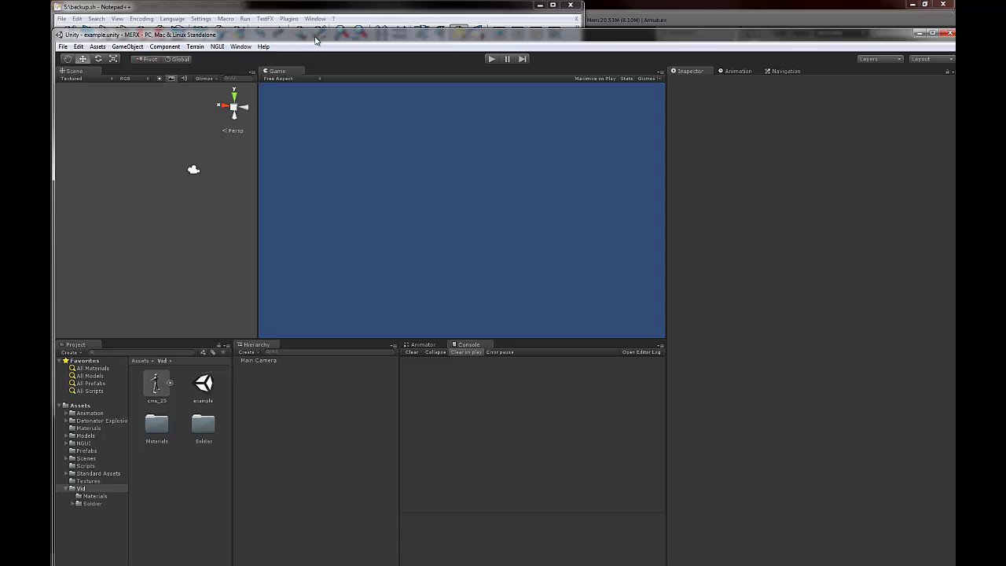
drag(318, 35, 305, 5)
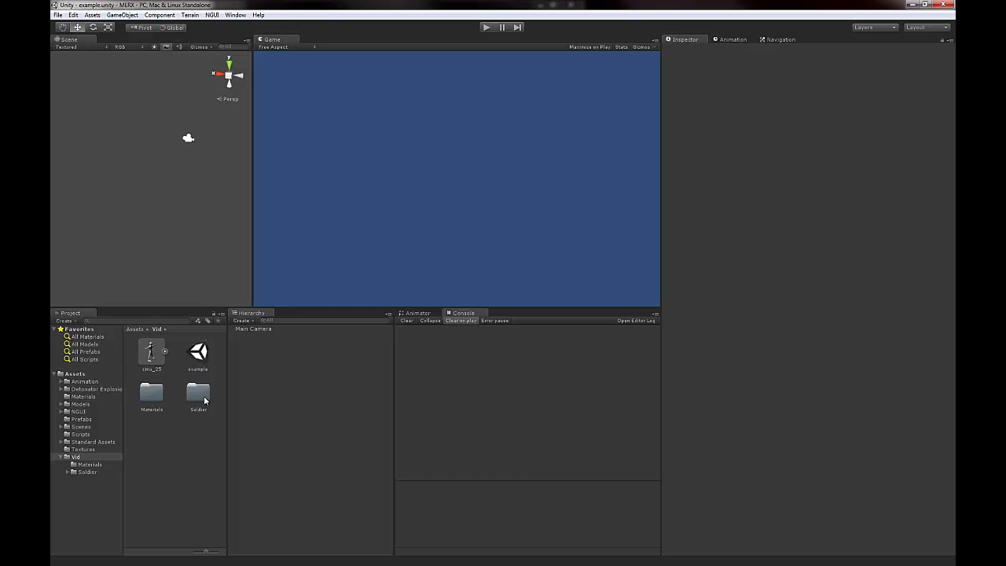
click(151, 397)
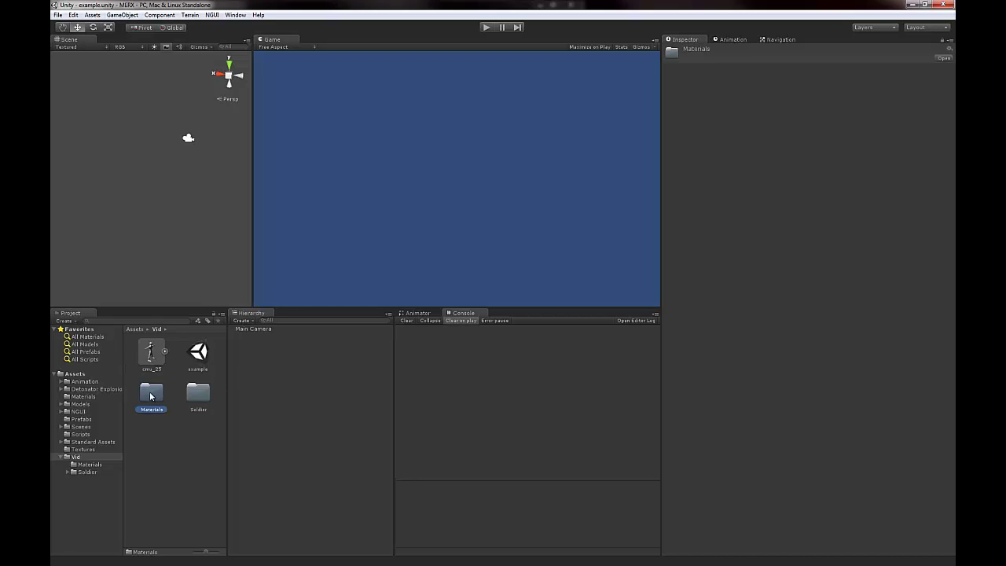
click(202, 398)
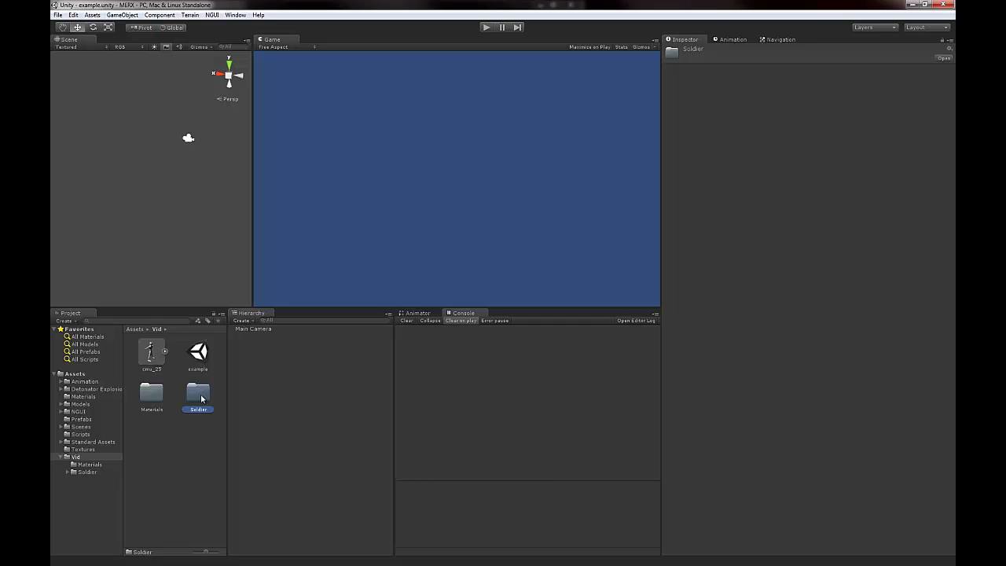
double_click(202, 398)
click(196, 397)
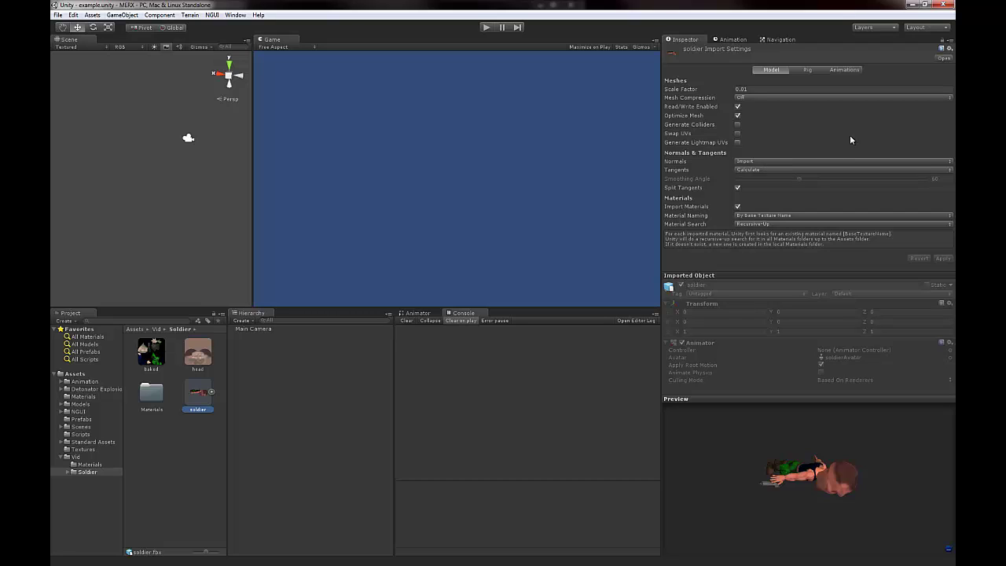
- Rotate the Inspector preview so the soldier character stands upright
mouse_move(861, 501)
mouse_down()
mouse_move(843, 383)
mouse_move(860, 482)
mouse_move(843, 483)
mouse_move(825, 543)
mouse_move(854, 526)
mouse_move(862, 493)
mouse_up()
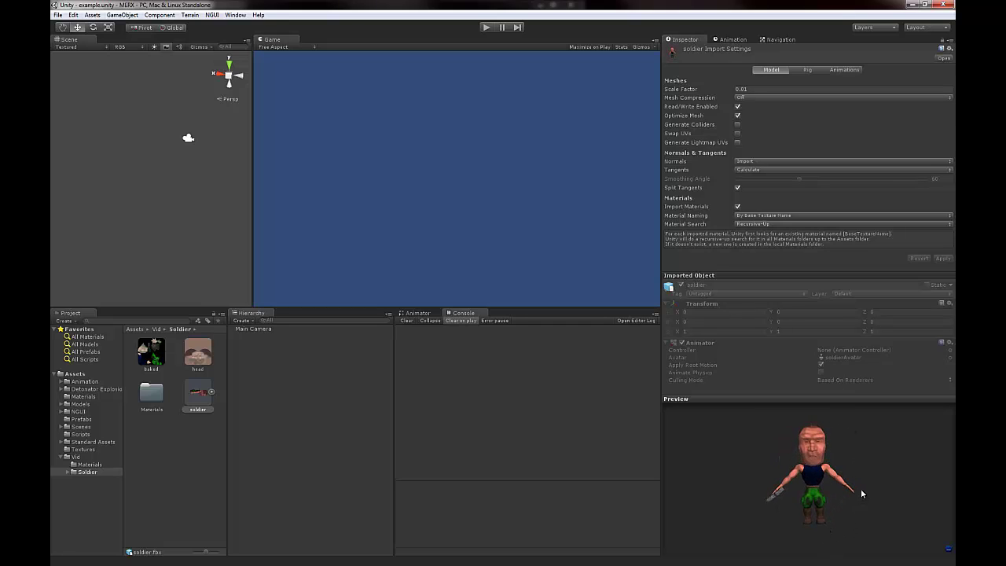
click(187, 417)
click(198, 393)
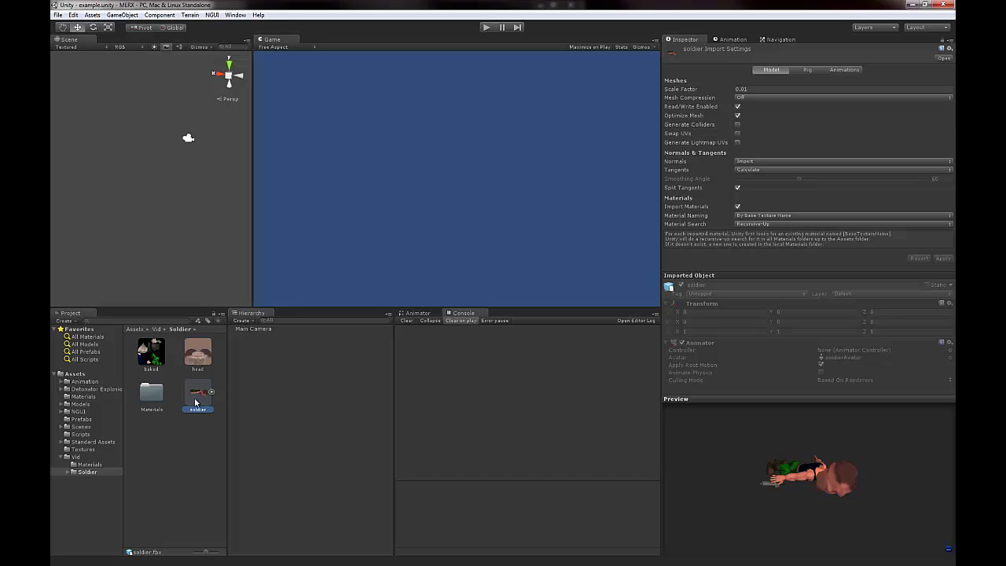
drag(774, 446, 774, 389)
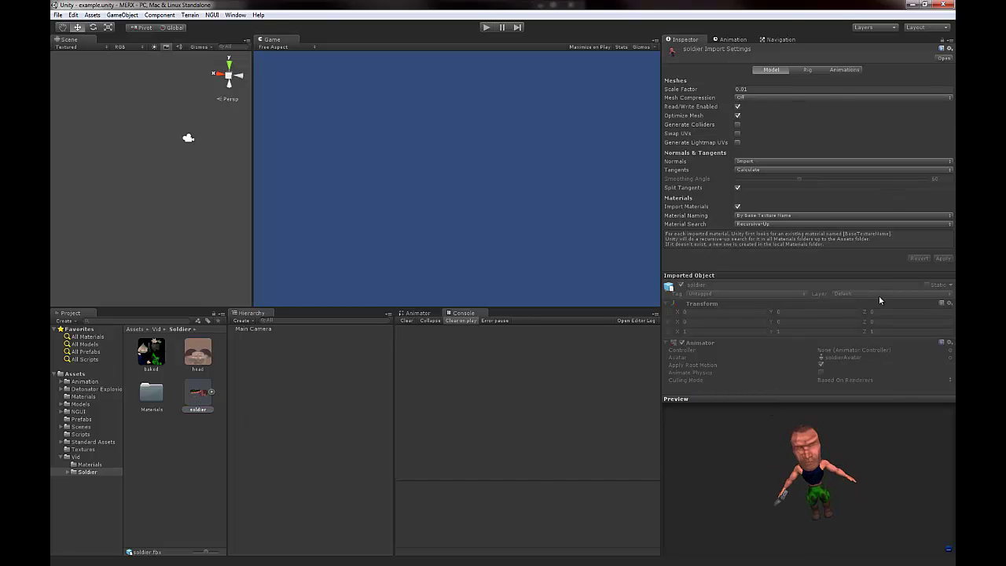
- In the Rig tab, set the soldier model's Animation Type to Humanoid
click(806, 69)
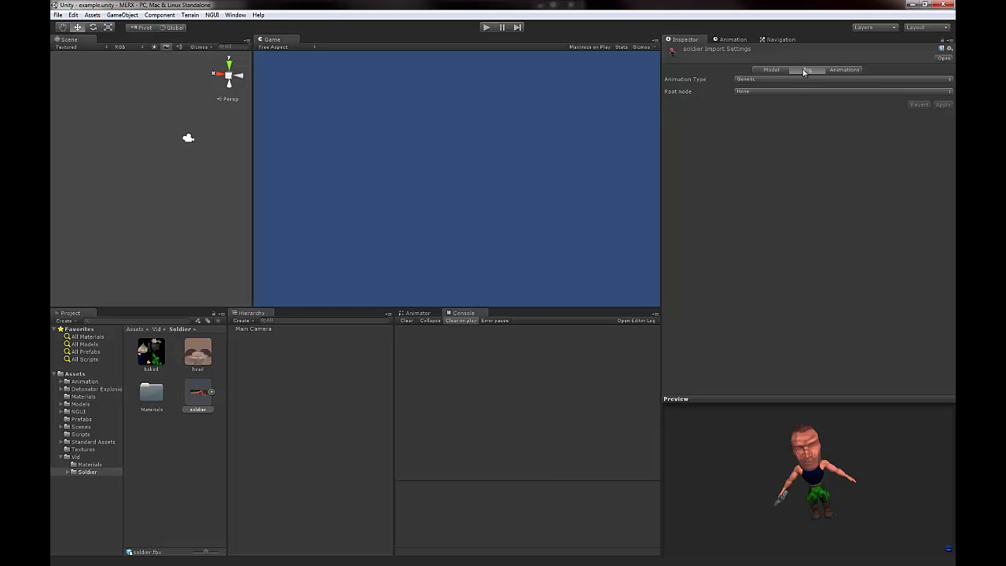
click(776, 70)
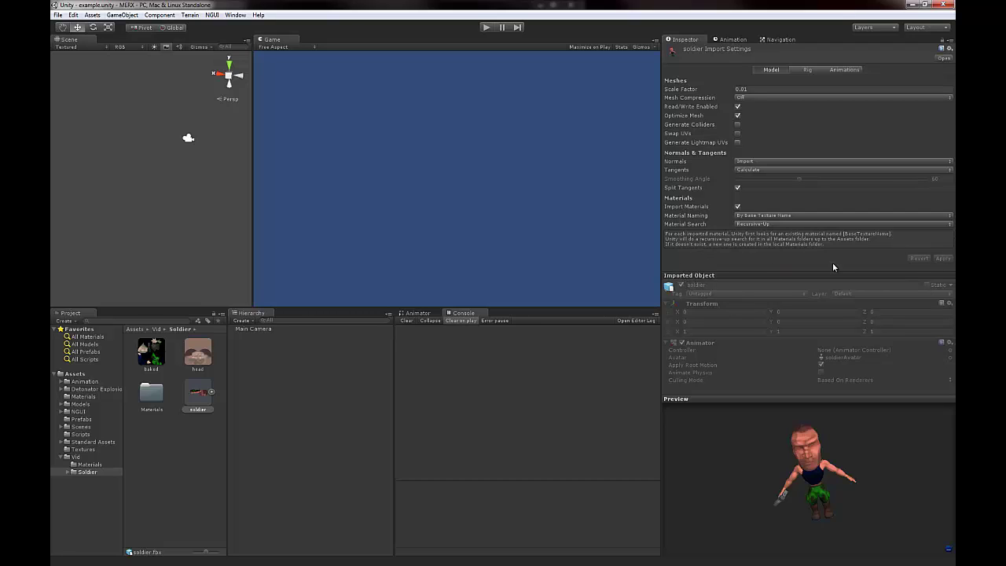
click(806, 70)
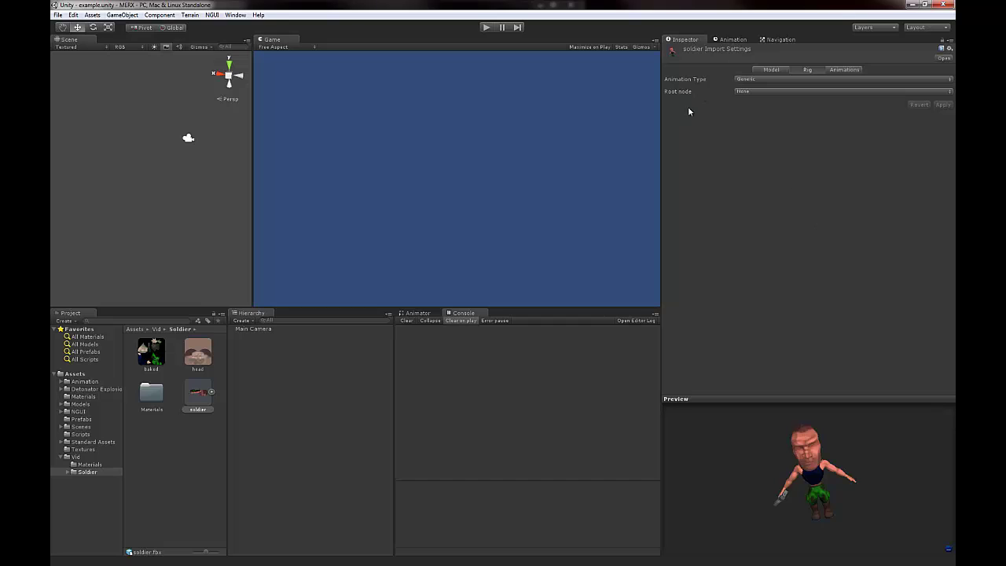
click(761, 92)
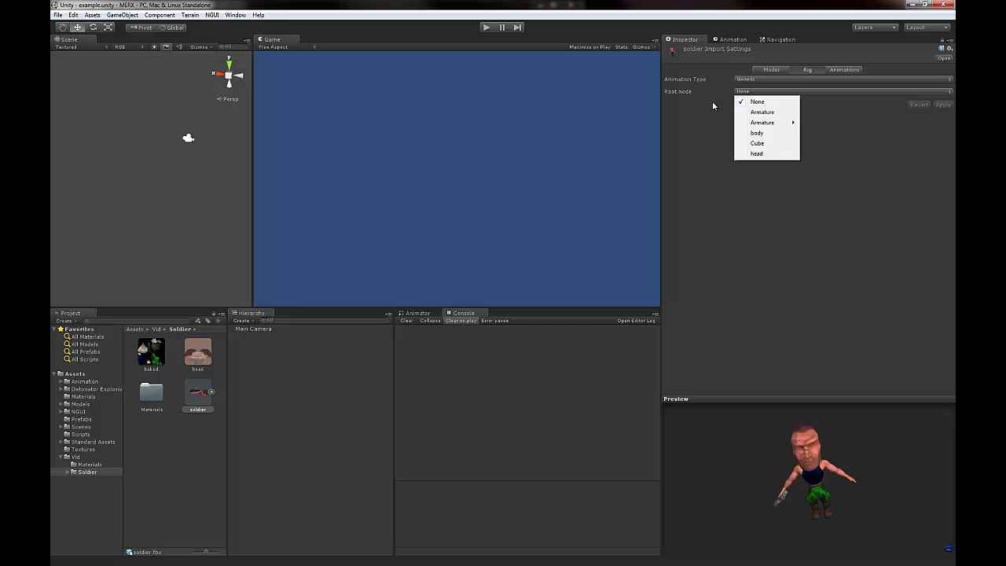
click(731, 93)
click(749, 81)
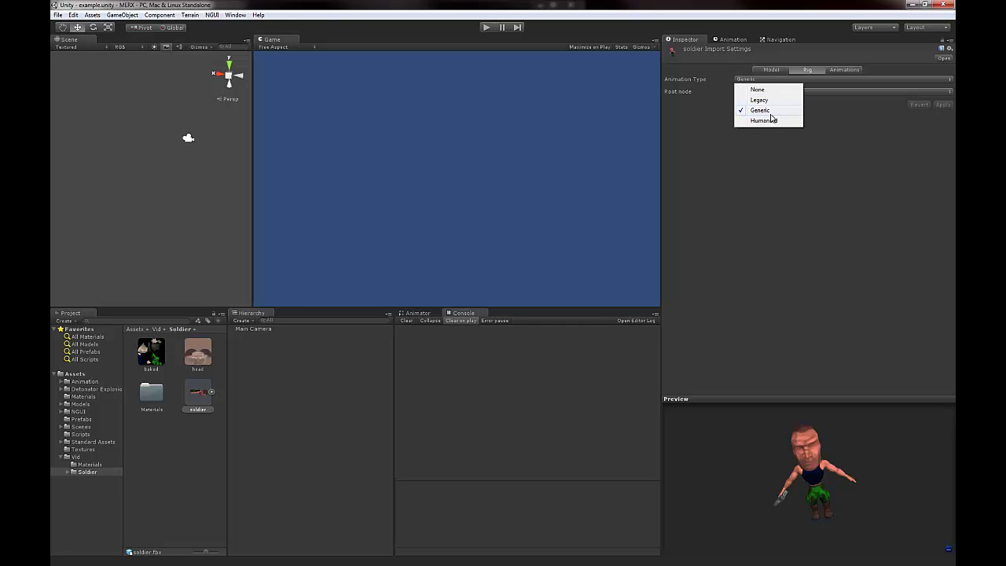
click(773, 122)
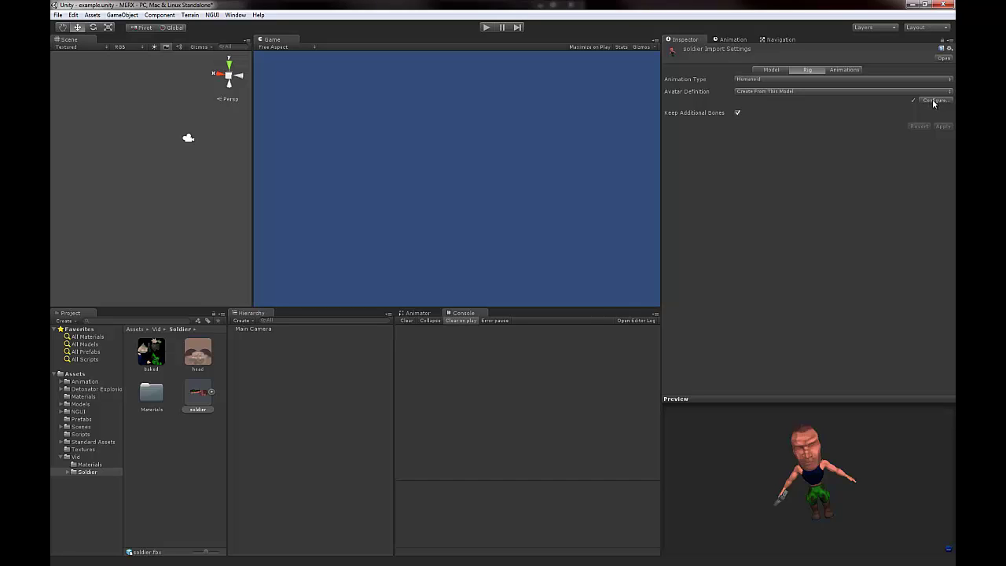
- Start Configure, save the scene, and inspect the soldierAvatar bone mapping in the Scene view
click(934, 101)
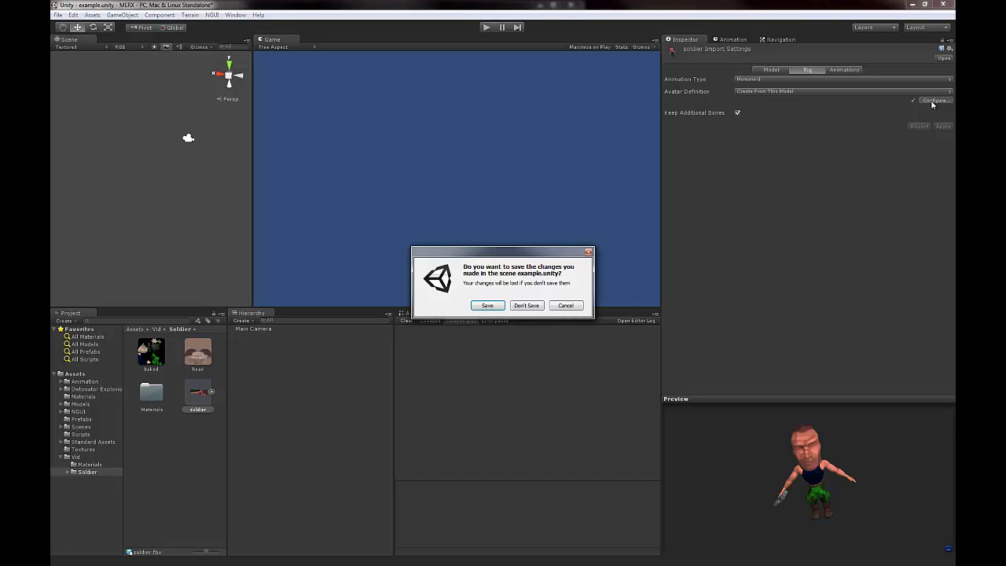
click(486, 306)
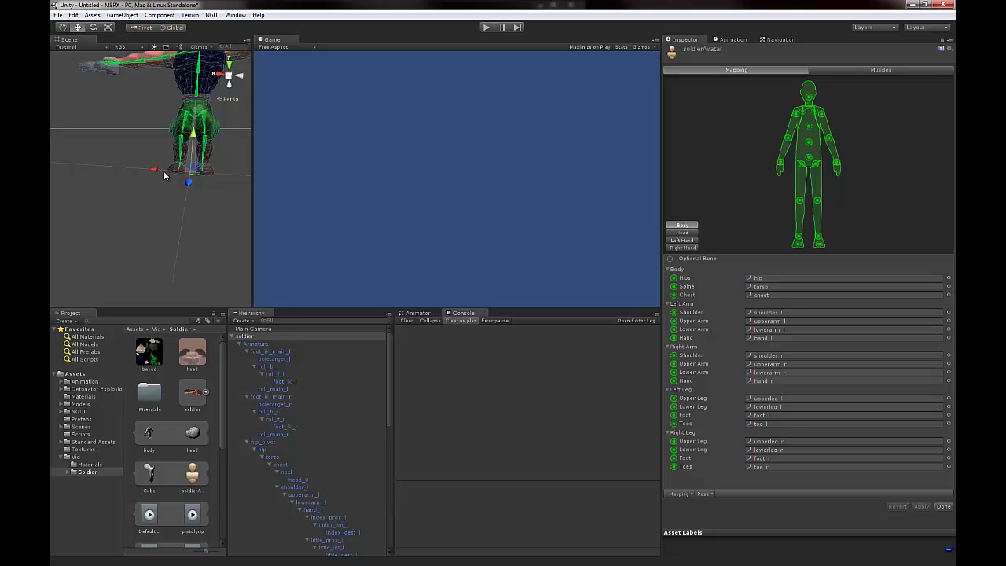
middle_drag(165, 176, 85, 269)
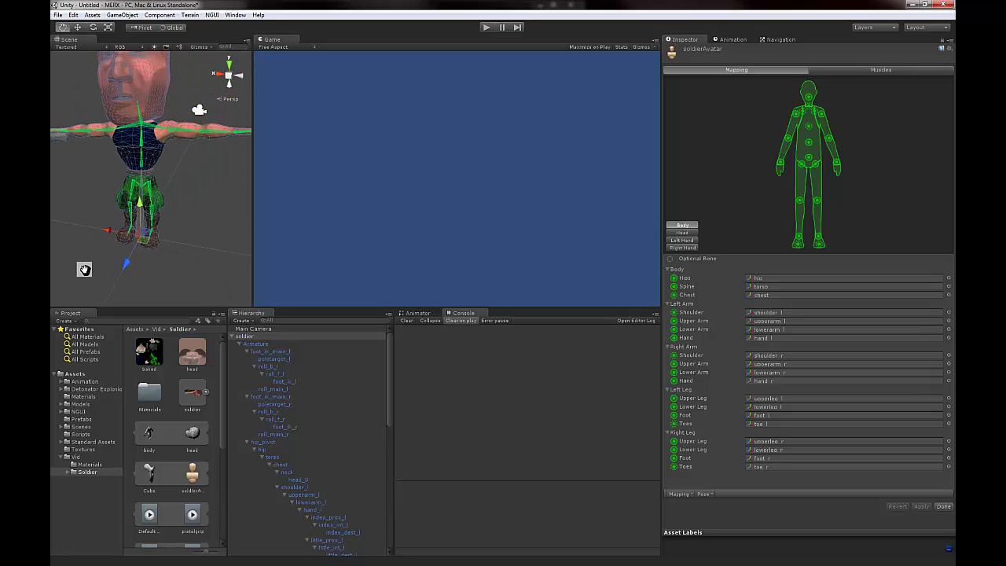
alt+drag(84, 270, 126, 197)
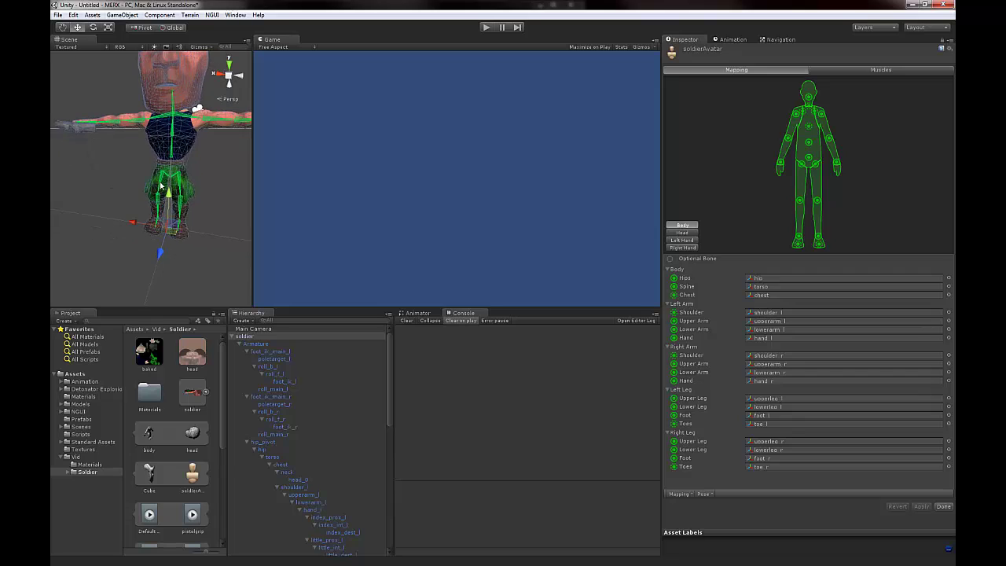
scroll(160, 186, up, 3)
scroll(161, 186, down, 2)
scroll(160, 185, up, 2)
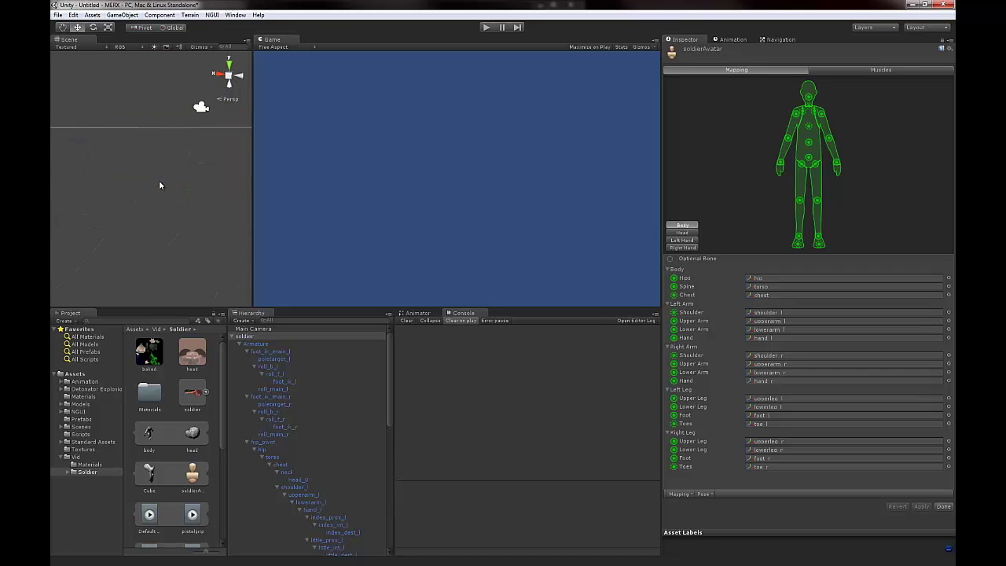
scroll(159, 180, down, 2)
scroll(159, 181, up, 2)
scroll(159, 185, down, 2)
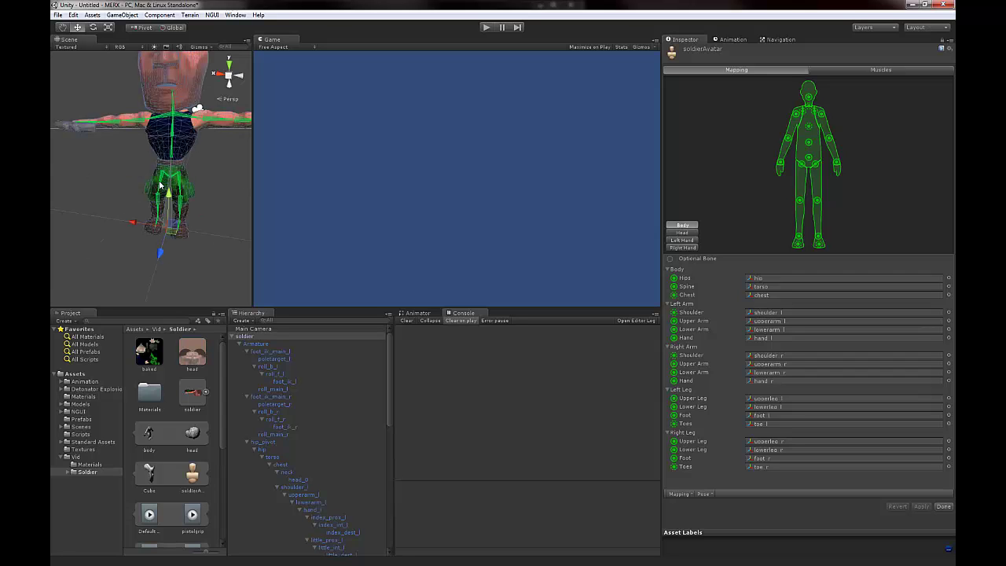
alt+right_drag(155, 217, 144, 240)
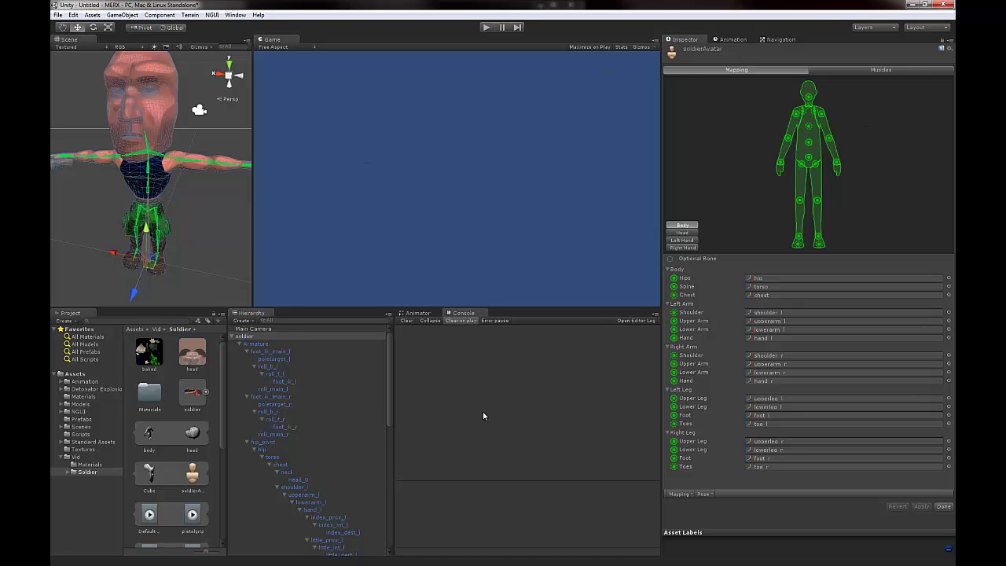
- Finish the avatar setup with Done, then set Scale Factor to 1 in the Model tab and apply
click(944, 507)
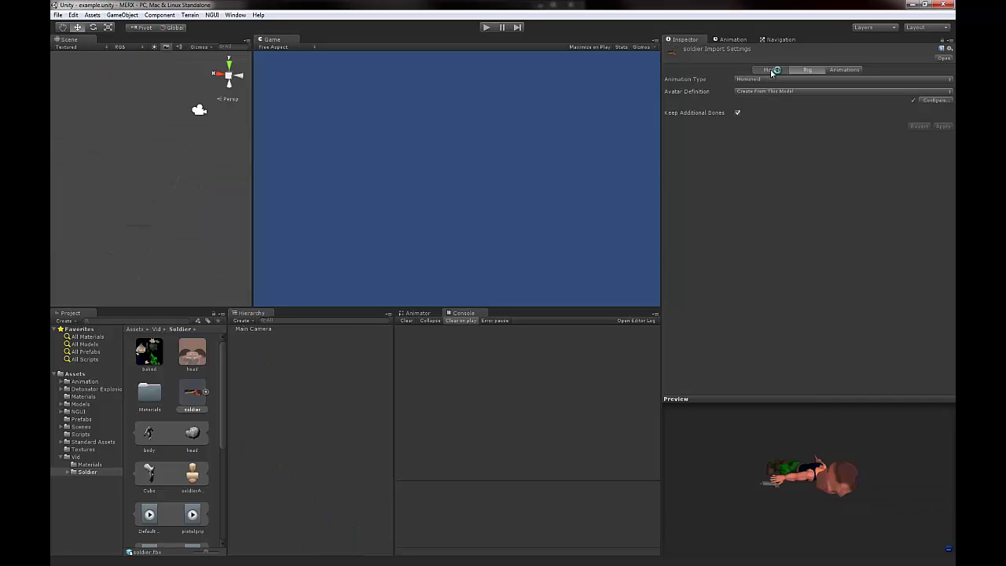
click(771, 70)
click(763, 89)
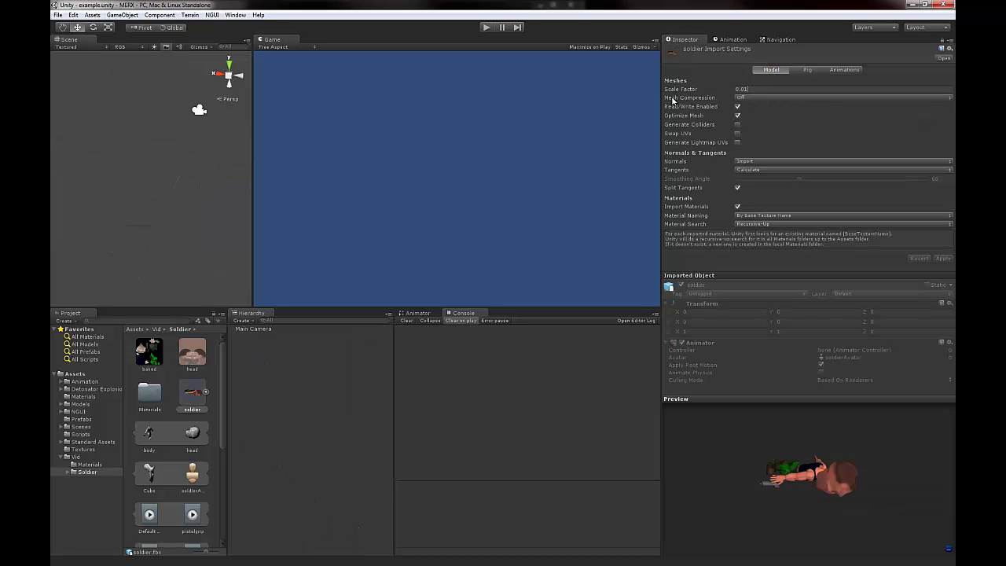
text(1)
click(946, 258)
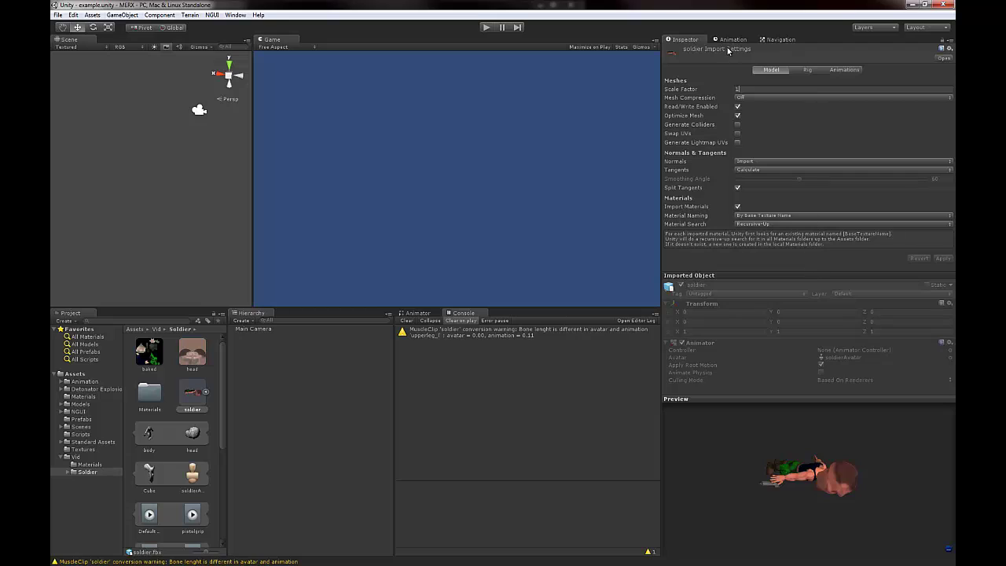
- Reopen the avatar configuration from the Rig tab and choose Pose > Reset for the soldier
click(806, 69)
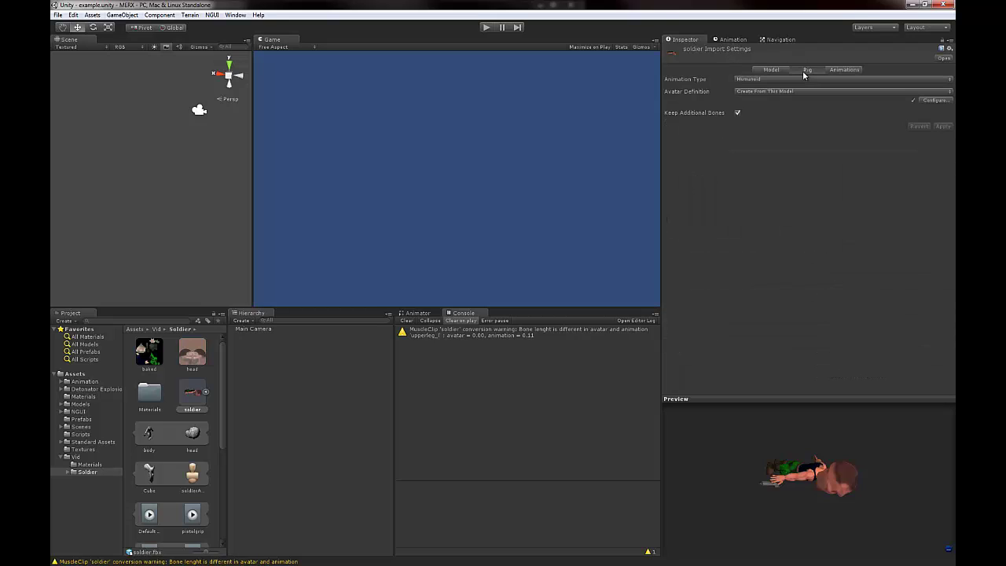
click(938, 102)
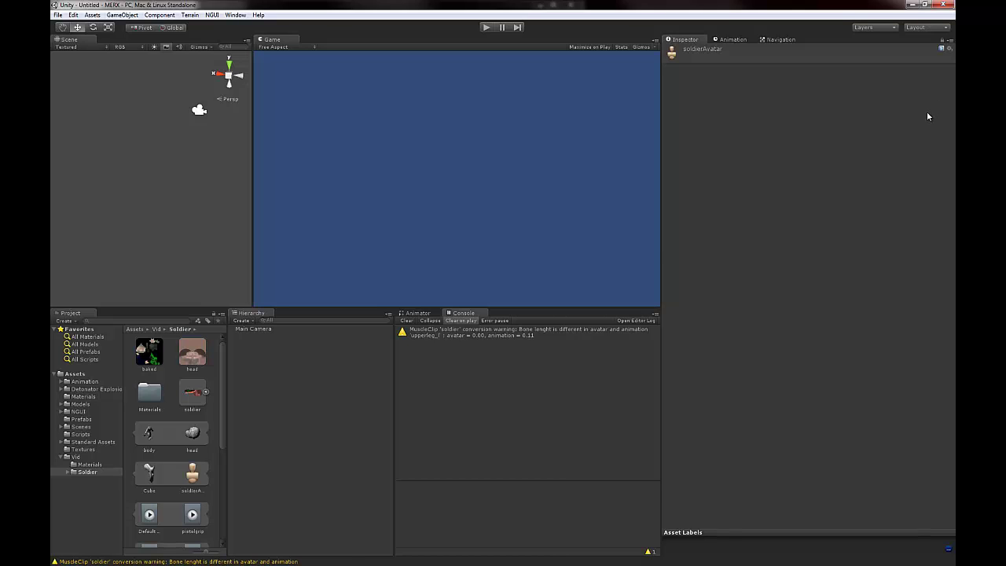
alt+drag(163, 207, 338, 87)
alt+drag(244, 161, 184, 178)
scroll(185, 229, up, 3)
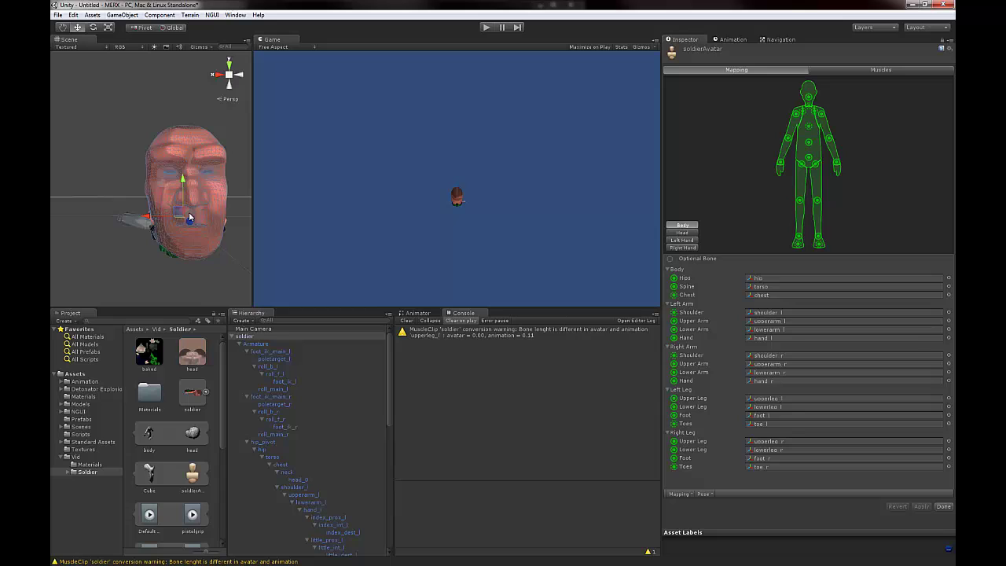
scroll(186, 229, down, 2)
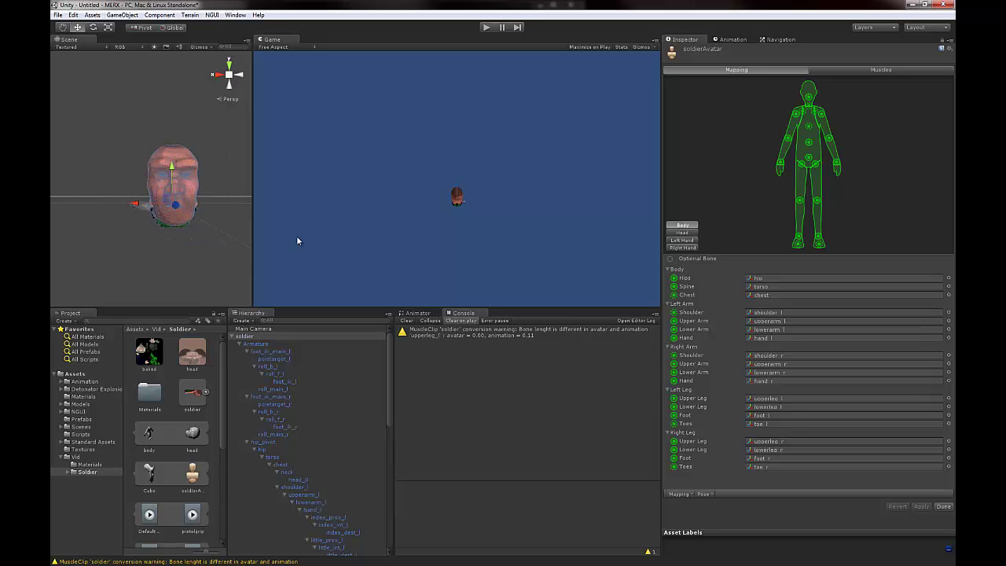
click(703, 493)
click(719, 506)
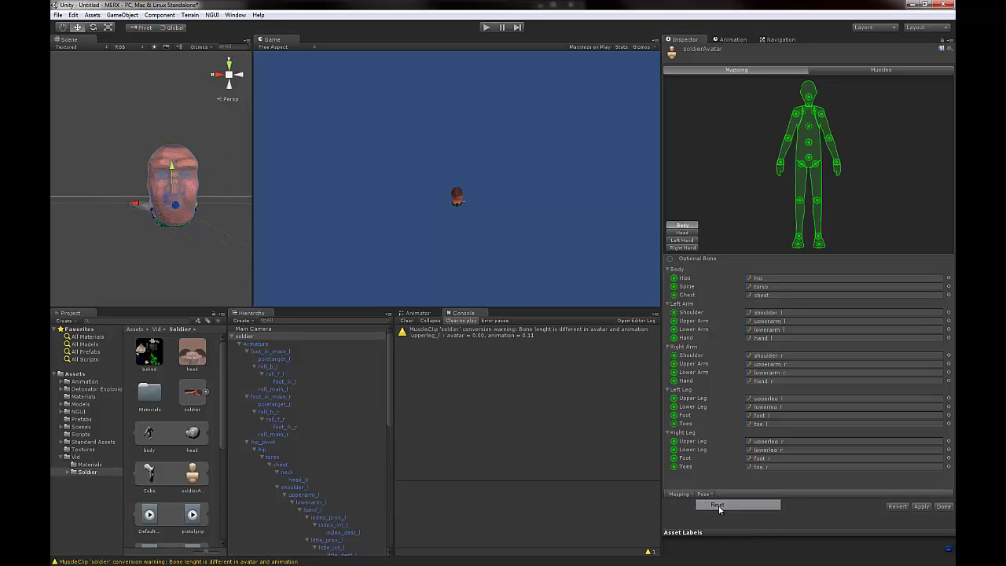
- Frame the whole soldier and widen the Scene view for more room
alt+drag(135, 194, 123, 234)
click(156, 236)
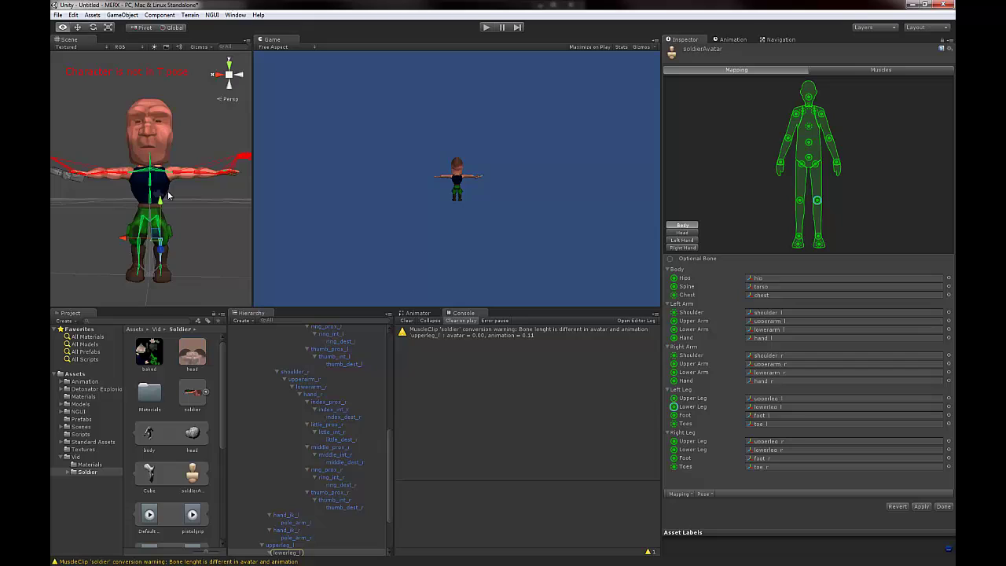
middle_drag(166, 209, 236, 214)
drag(254, 208, 391, 220)
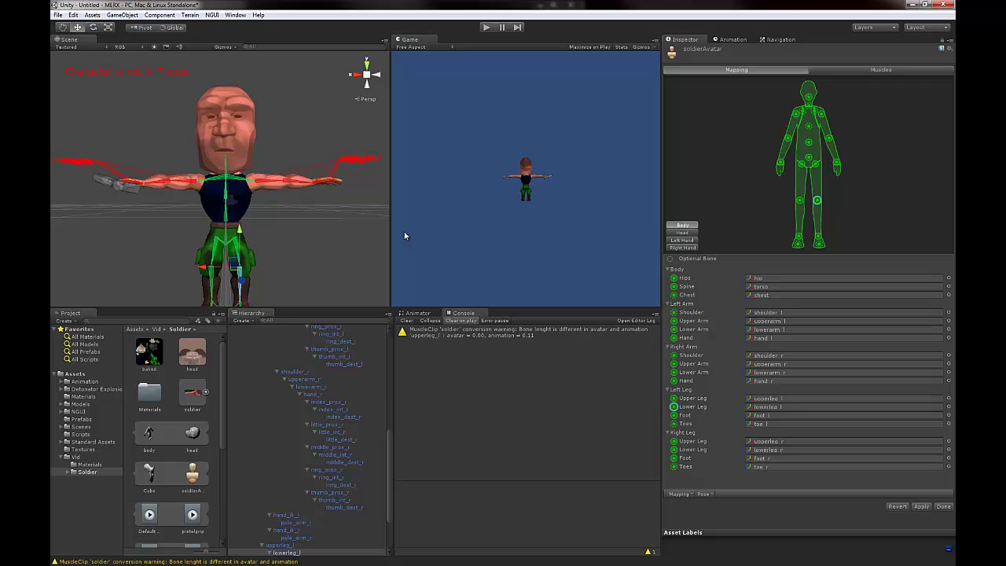
- Choose Pose > Enforce T-Pose and reframe the soldier to check the arms
click(705, 494)
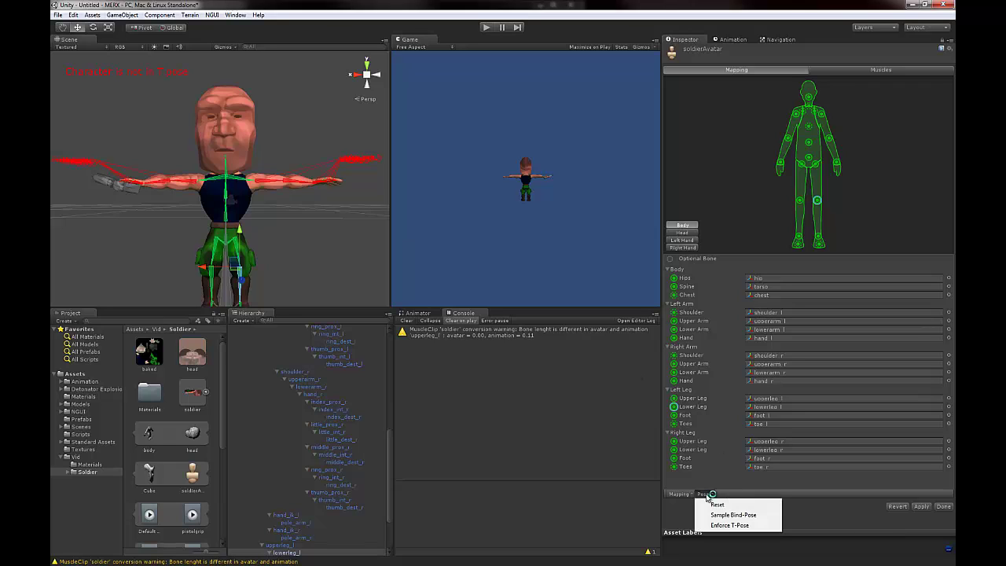
click(731, 527)
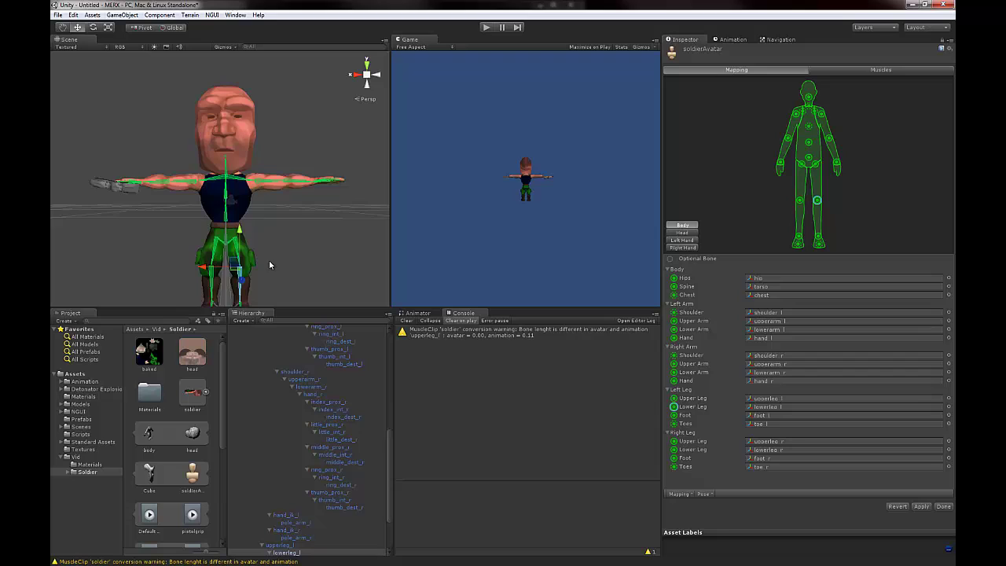
middle_drag(270, 265, 249, 189)
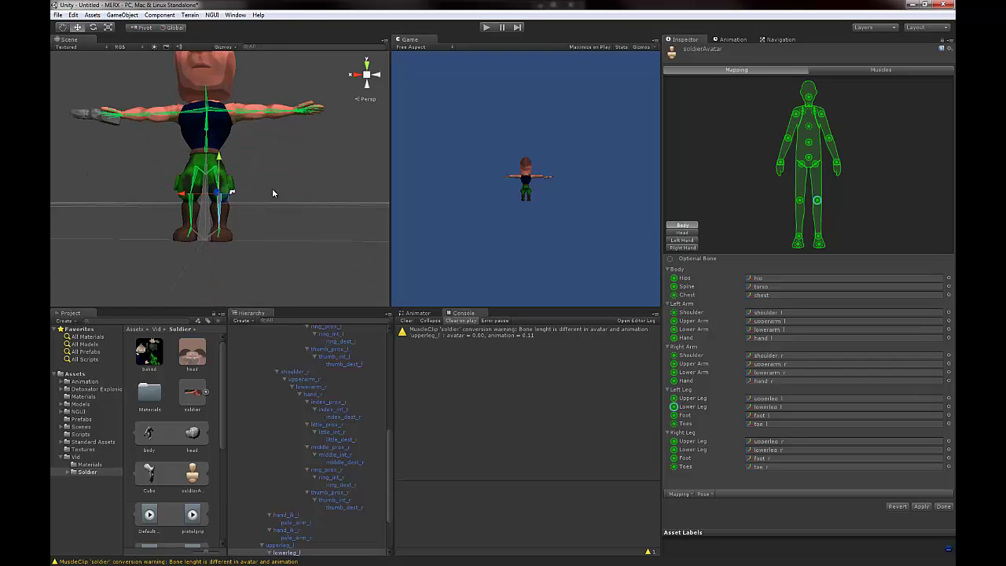
alt+drag(274, 193, 200, 229)
middle_drag(200, 230, 208, 254)
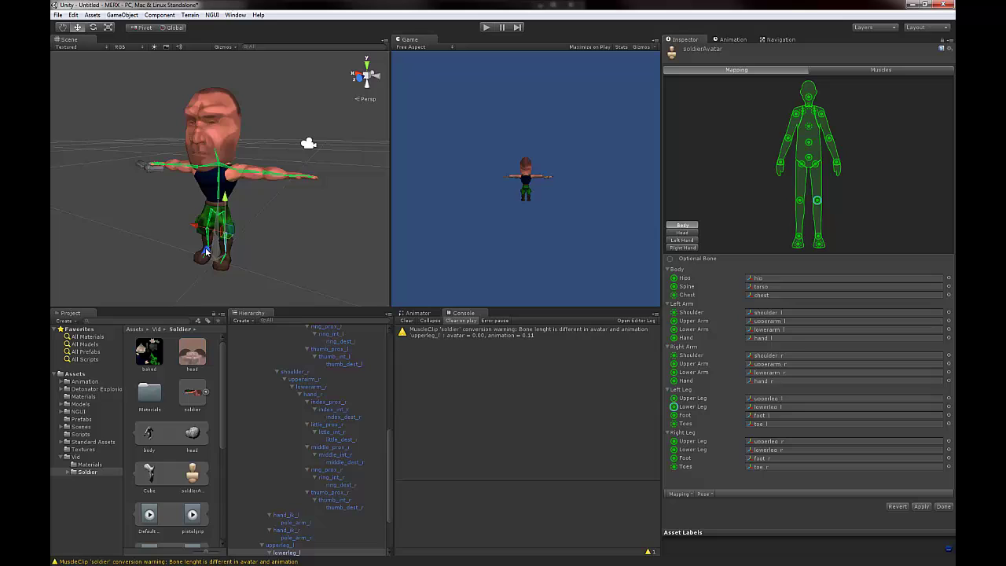
- Try Pose > Sample Bind-Pose, then enforce the T-pose again and orbit to inspect
click(712, 494)
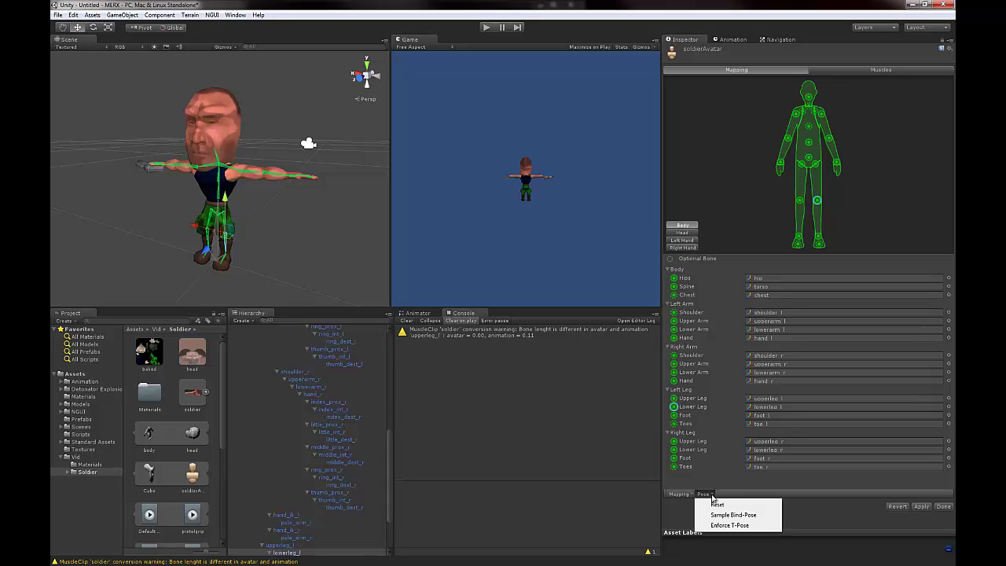
click(723, 516)
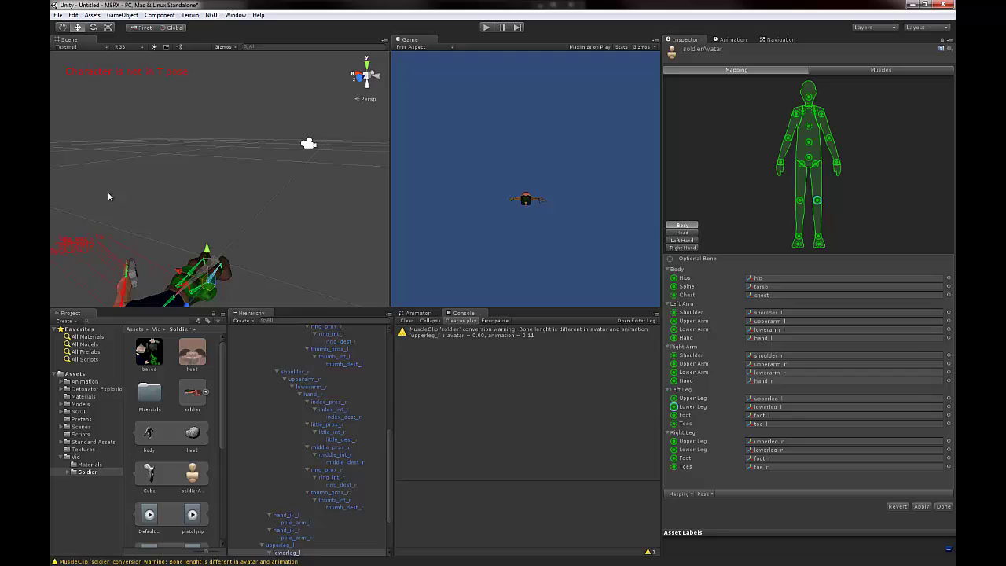
middle_drag(169, 168, 181, 137)
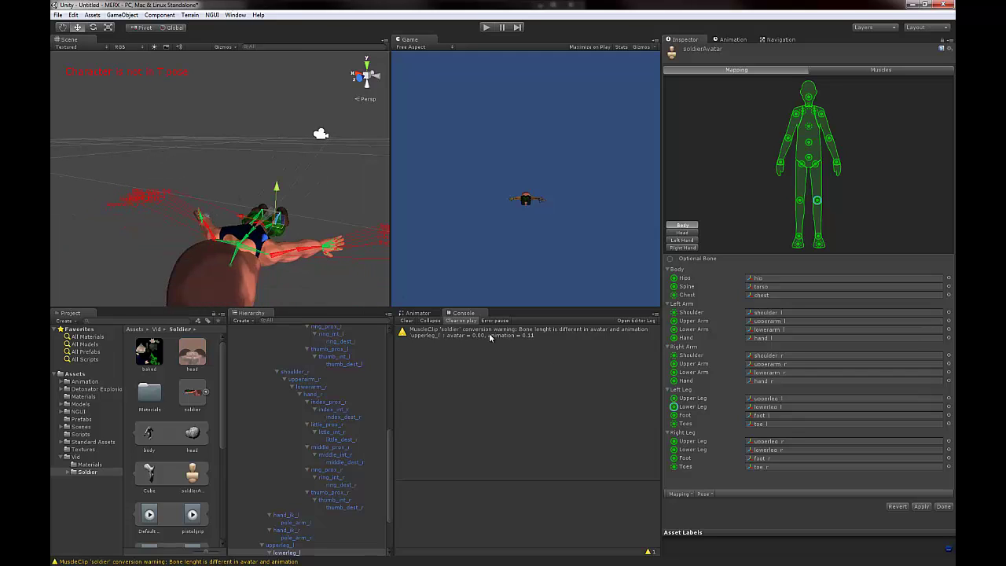
click(703, 493)
click(730, 525)
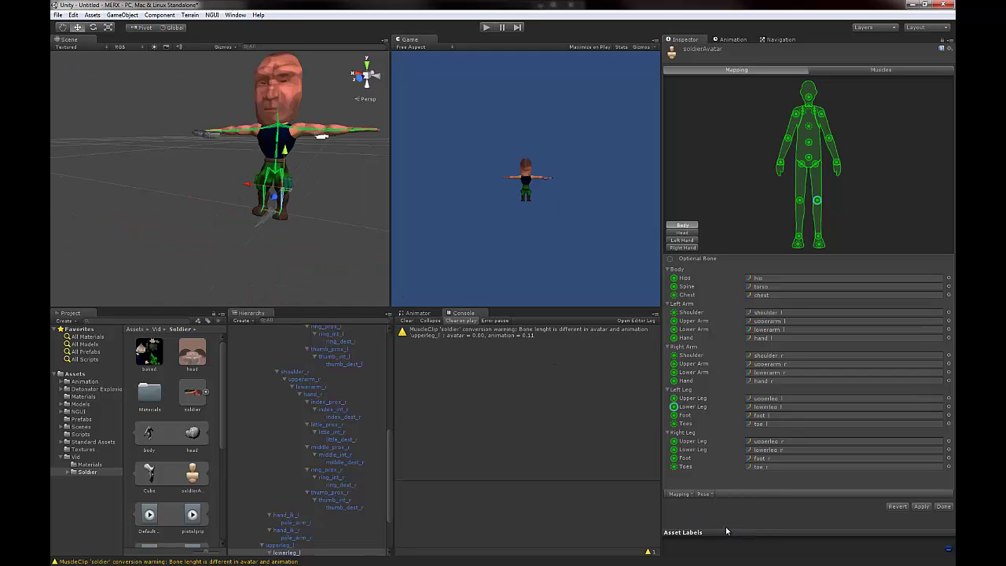
middle_drag(194, 215, 158, 214)
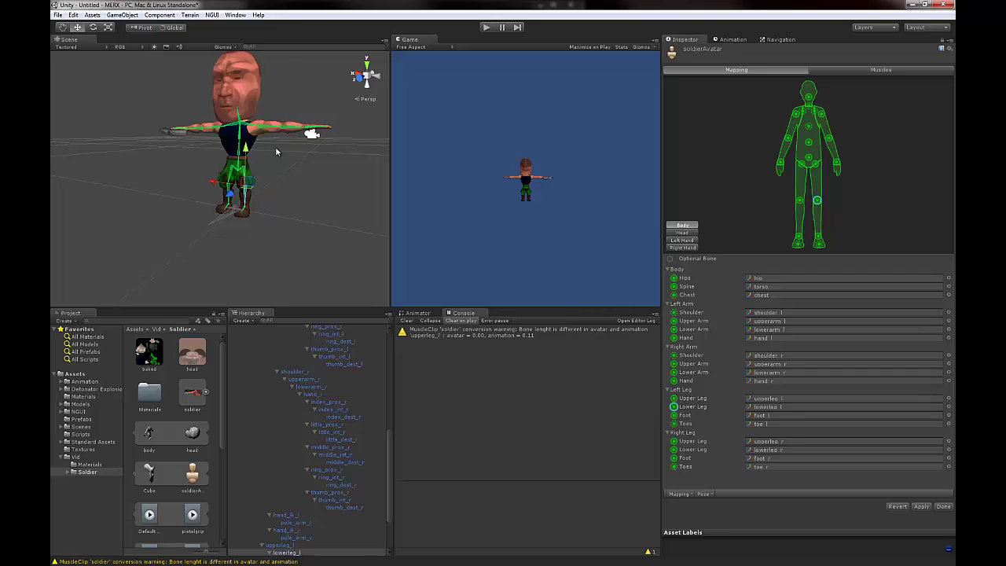
alt+drag(272, 134, 216, 245)
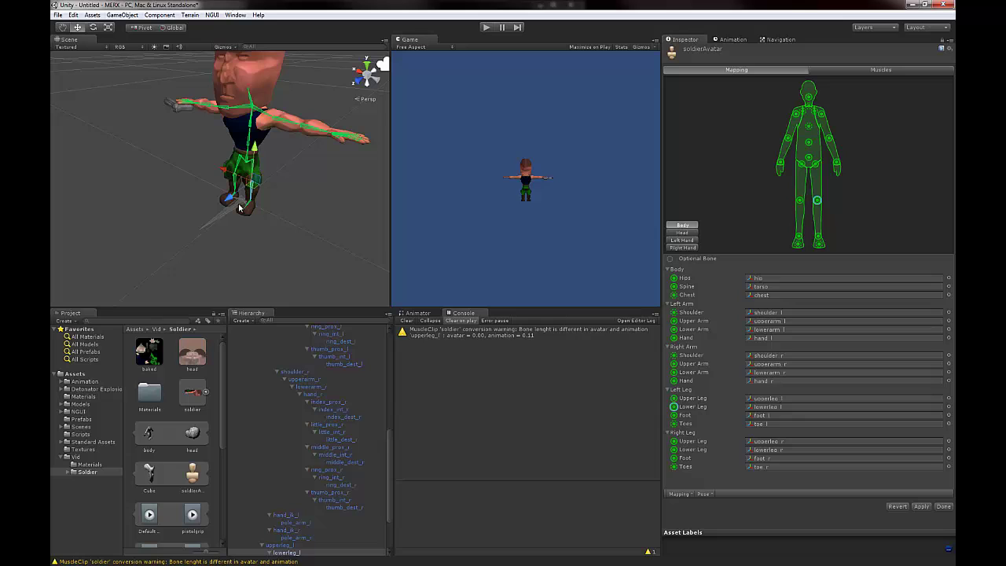
- Reset the pose, enforce T-Pose once more, and apply the avatar configuration
click(703, 494)
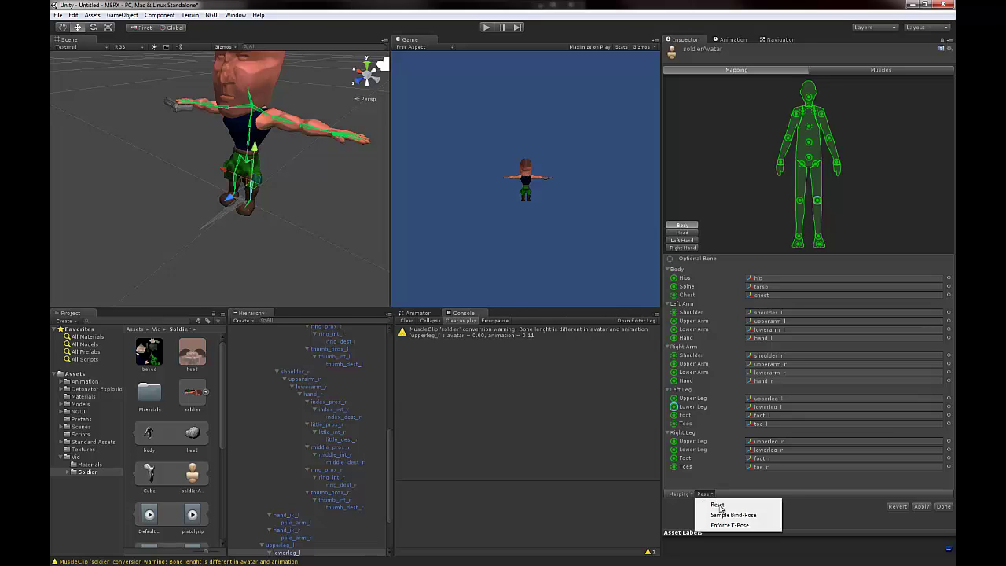
click(717, 505)
click(703, 494)
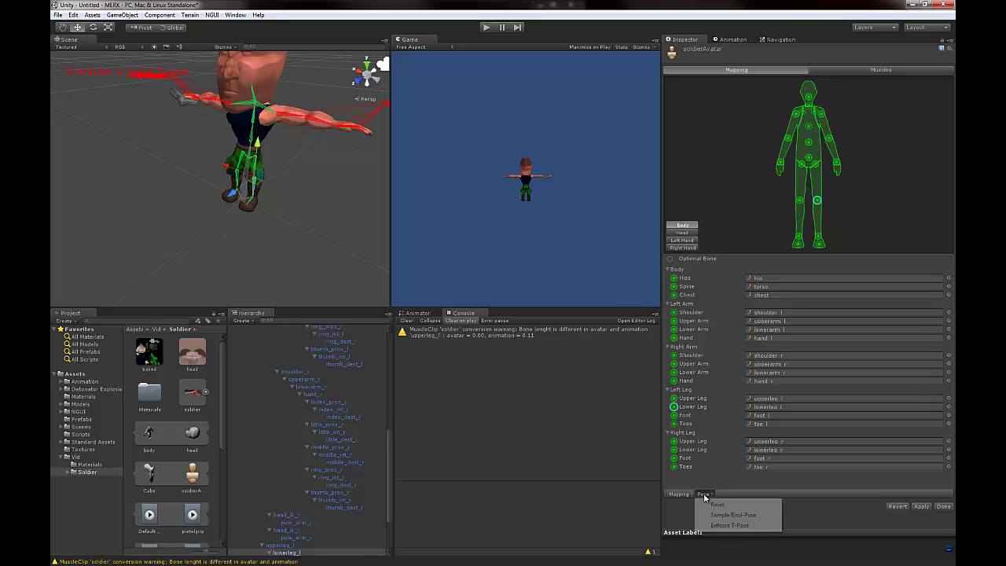
click(728, 526)
alt+drag(213, 241, 205, 248)
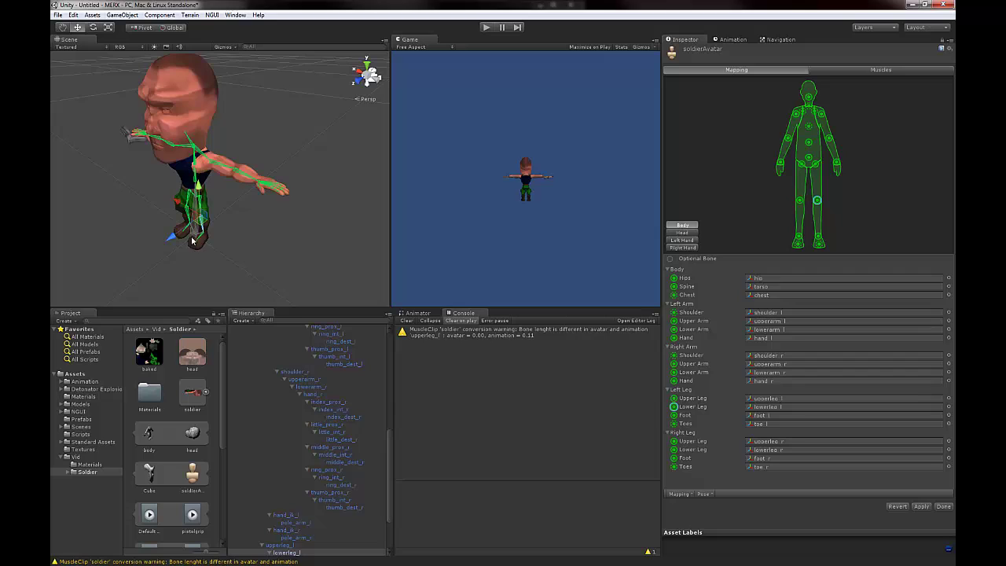
alt+drag(192, 242, 252, 259)
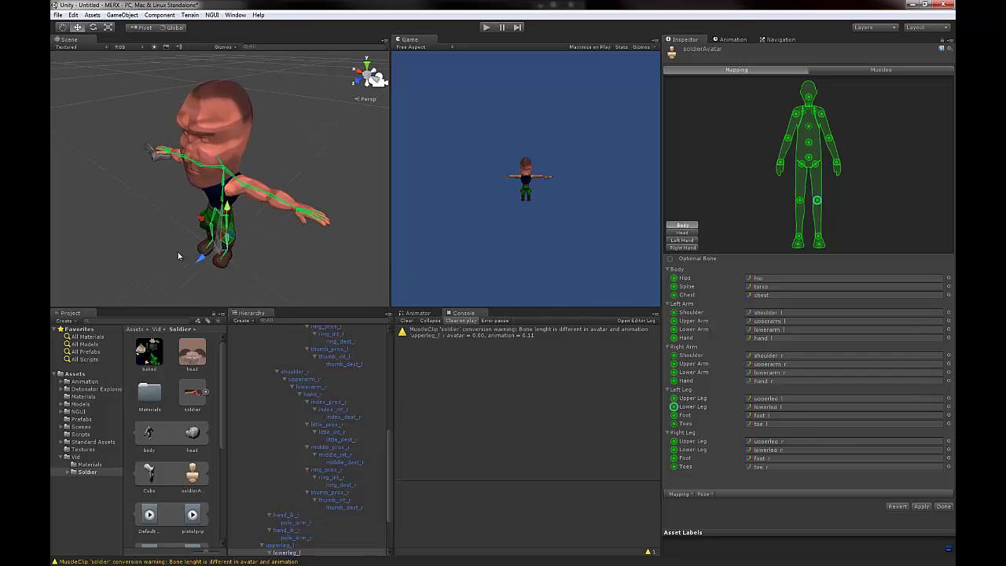
alt+drag(180, 256, 270, 202)
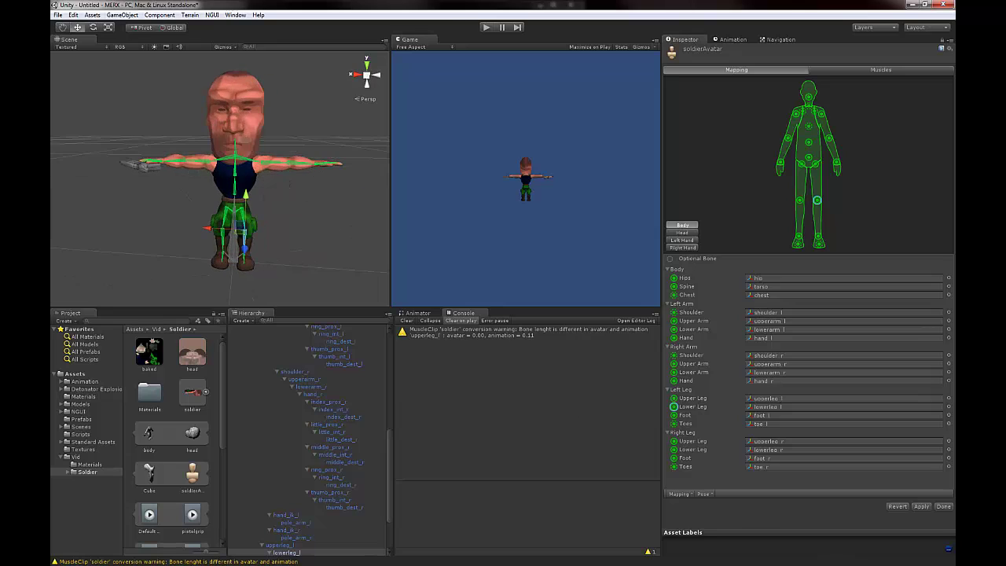
click(921, 506)
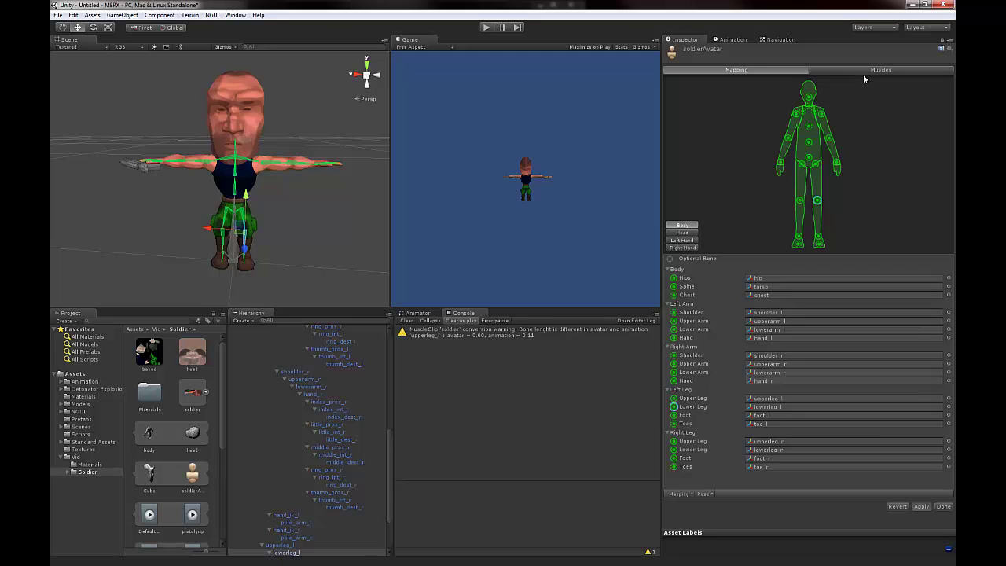
- Preview the Open Close muscle range in the Muscles tab, then close the avatar setup with Done
click(863, 73)
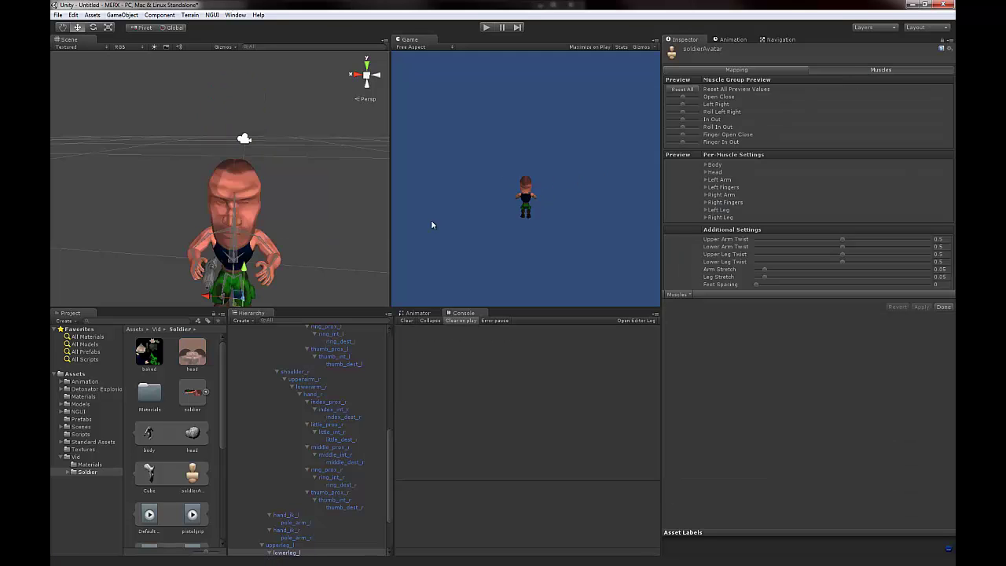
alt+drag(271, 246, 281, 197)
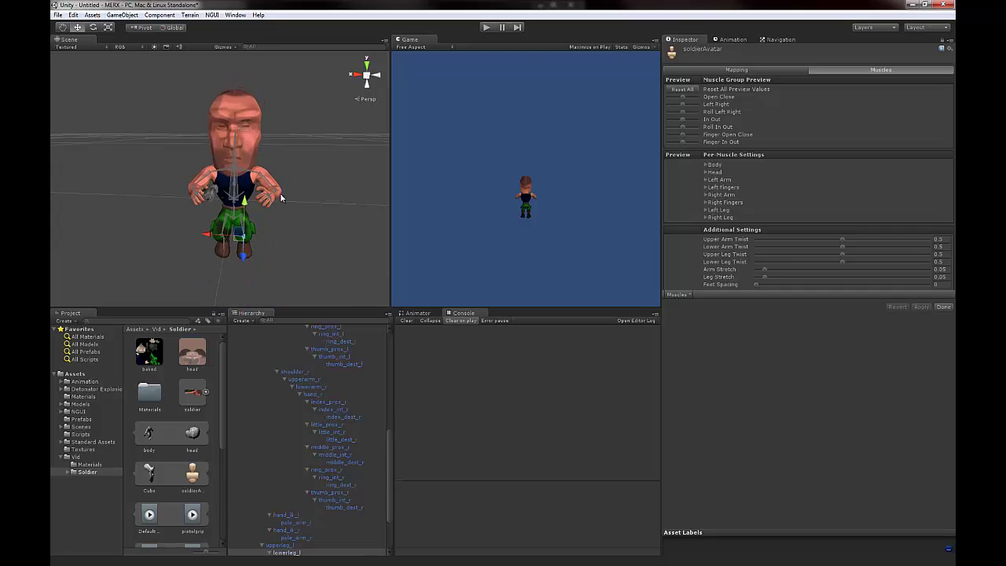
mouse_move(685, 100)
mouse_down()
mouse_move(698, 104)
mouse_move(686, 105)
mouse_up()
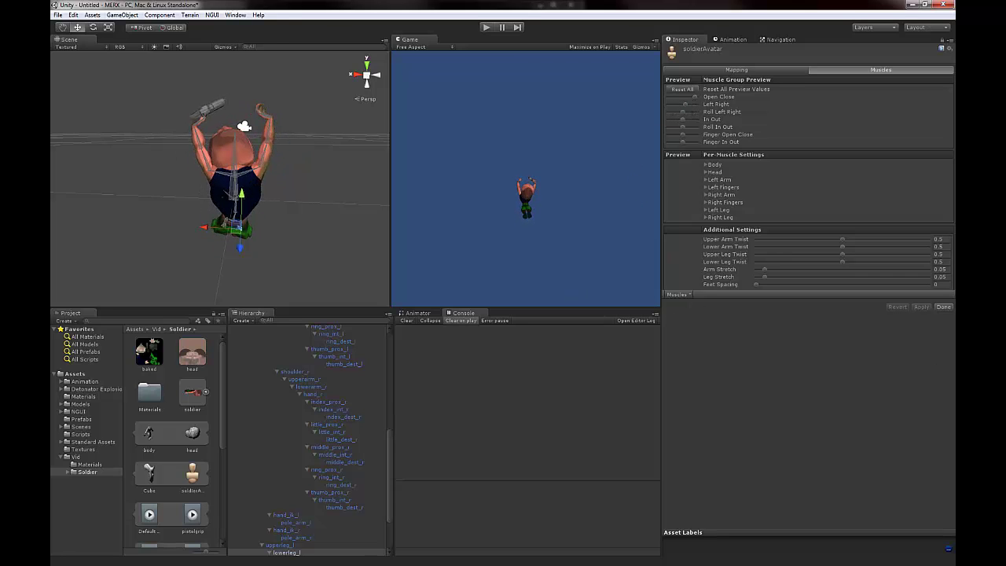
click(942, 307)
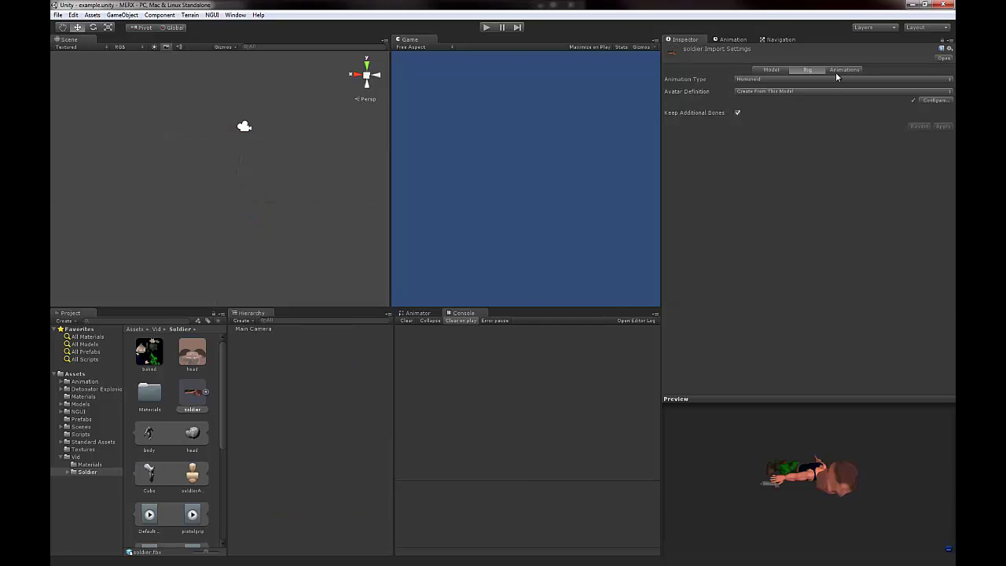
- Show the soldier's Animations settings and select the walk_inplace clip
drag(851, 449, 793, 329)
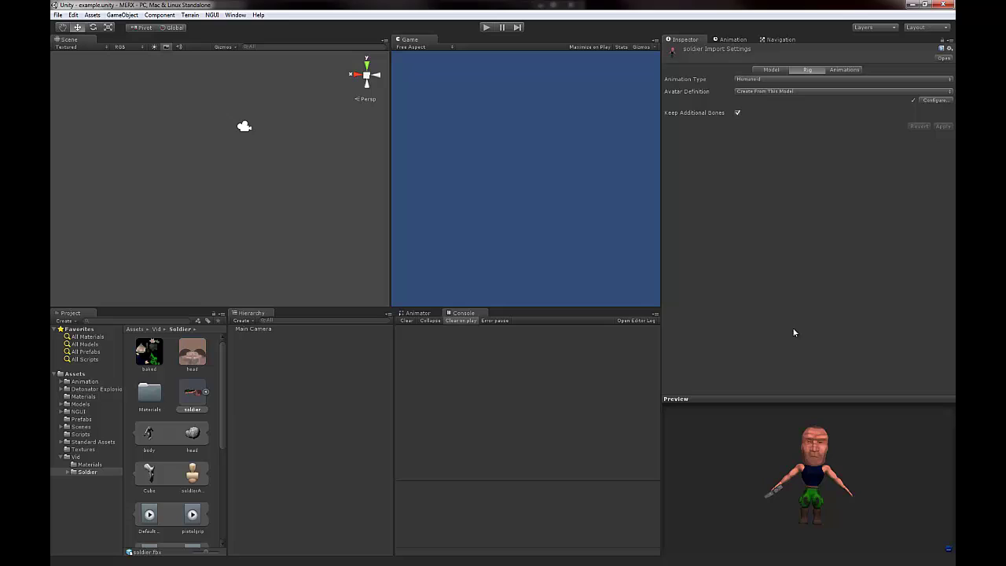
click(848, 71)
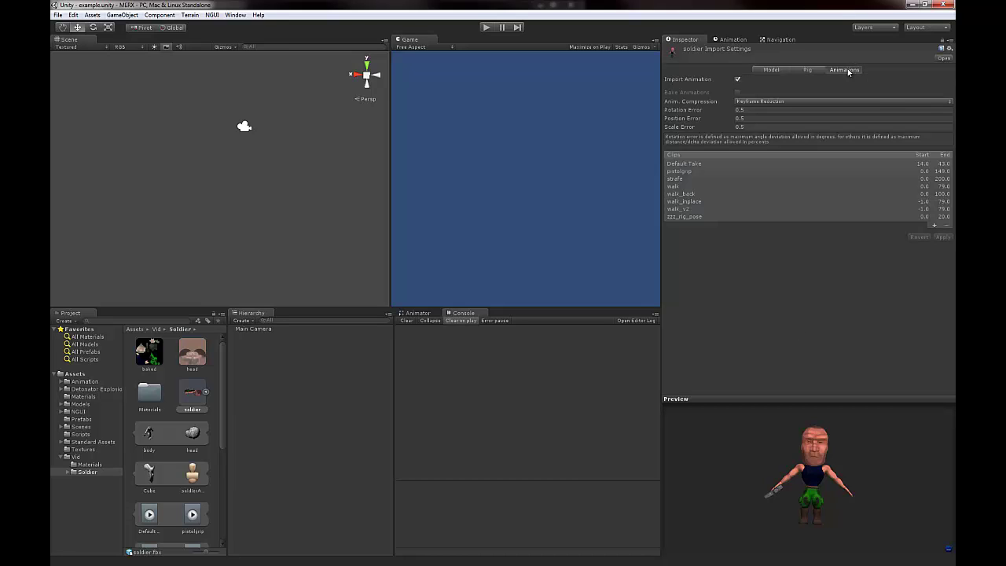
click(689, 201)
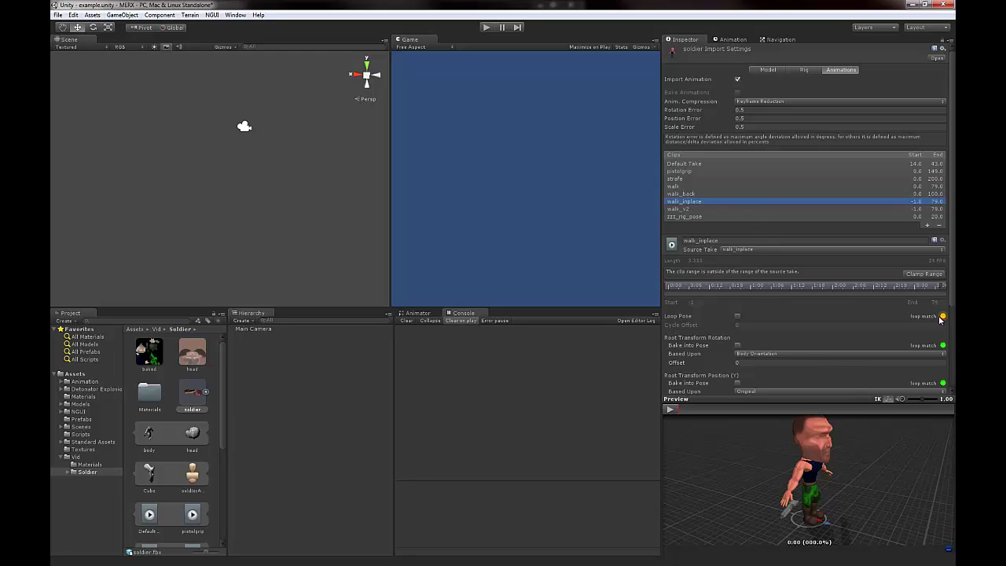
scroll(953, 291, down, 5)
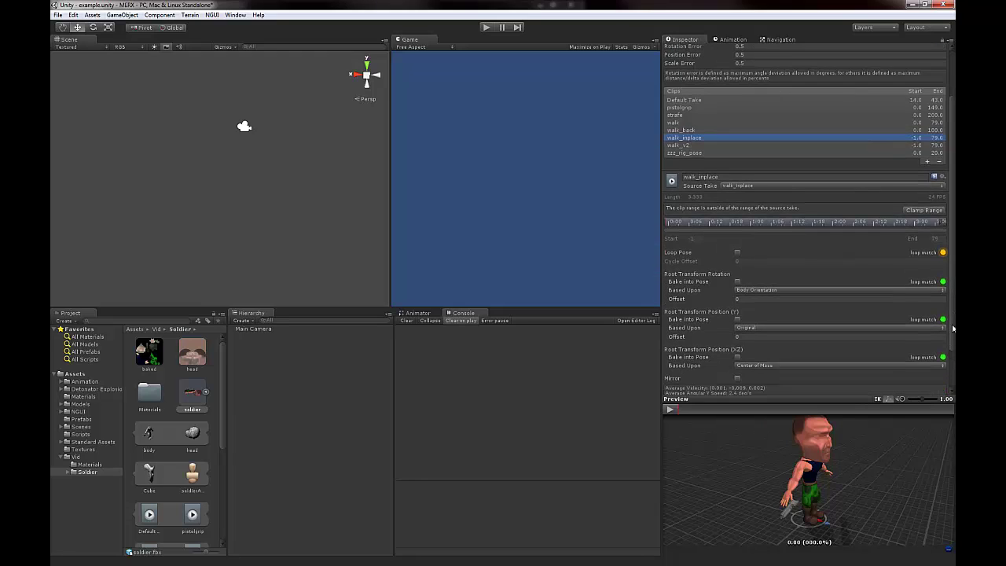
scroll(955, 280, up, 5)
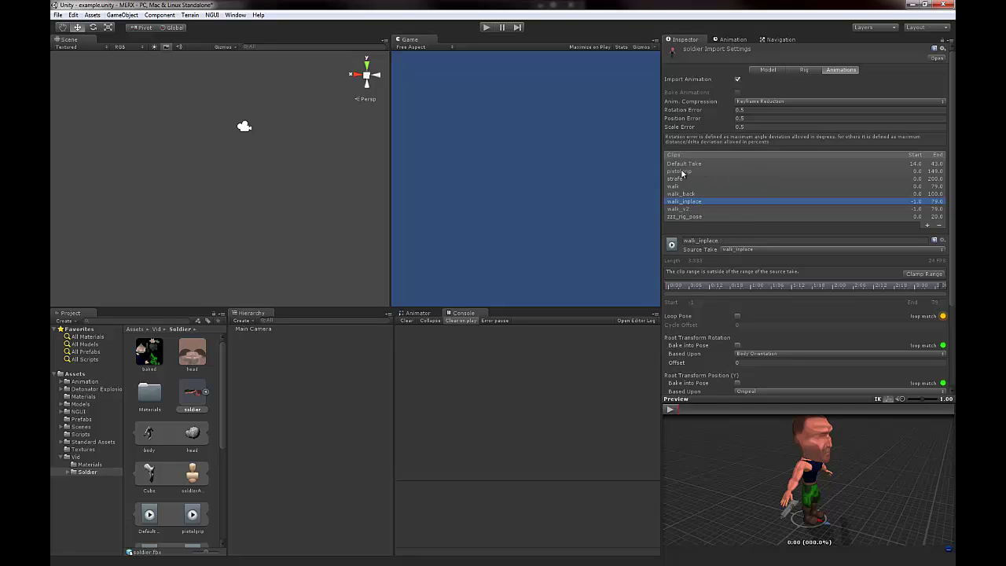
- Compare walk_inplace with zzz_rig_pose and walk_back, then enlarge the walk_inplace preview
click(689, 217)
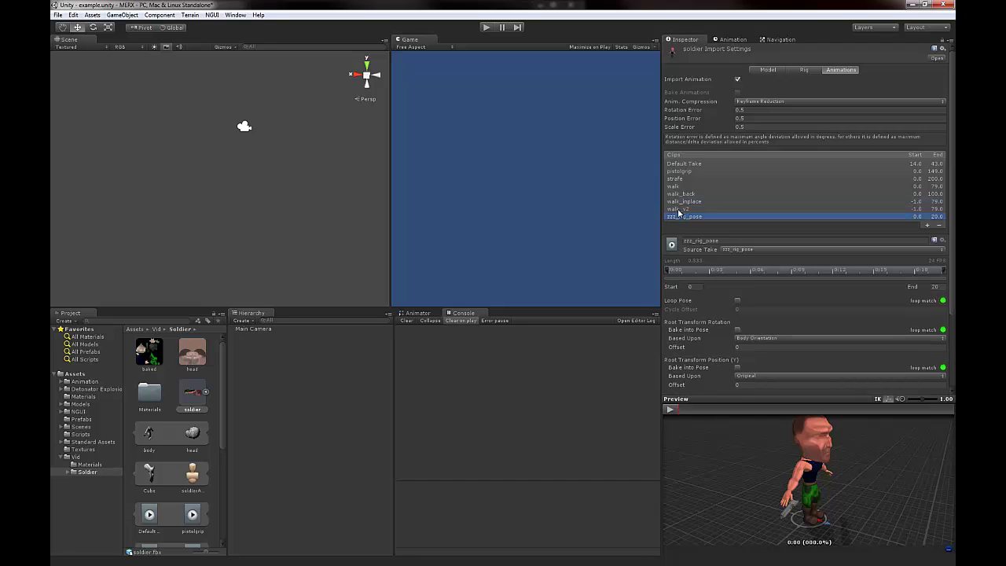
click(684, 202)
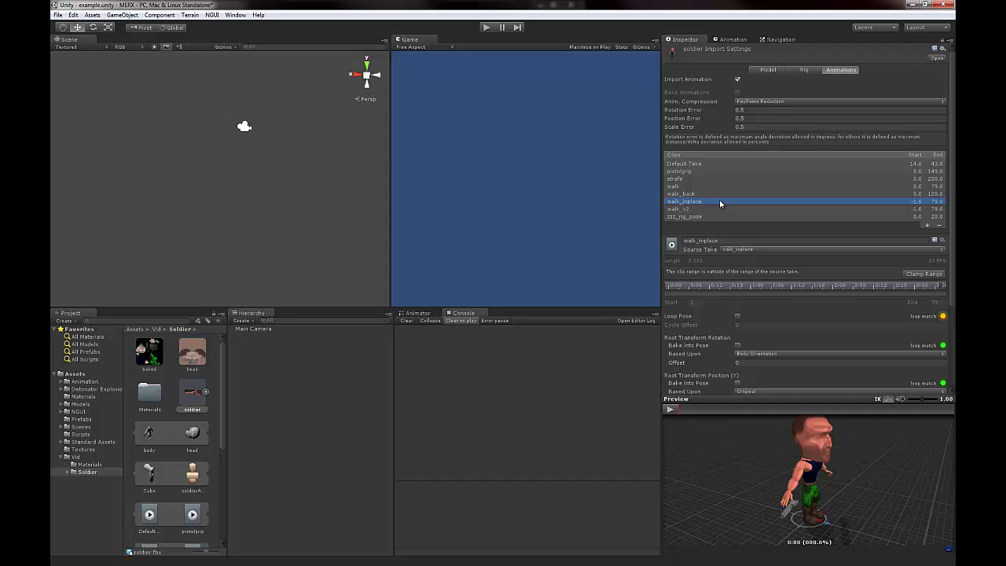
click(697, 194)
click(697, 203)
click(689, 193)
click(693, 203)
mouse_move(841, 476)
mouse_down()
mouse_move(793, 480)
mouse_move(830, 482)
mouse_up()
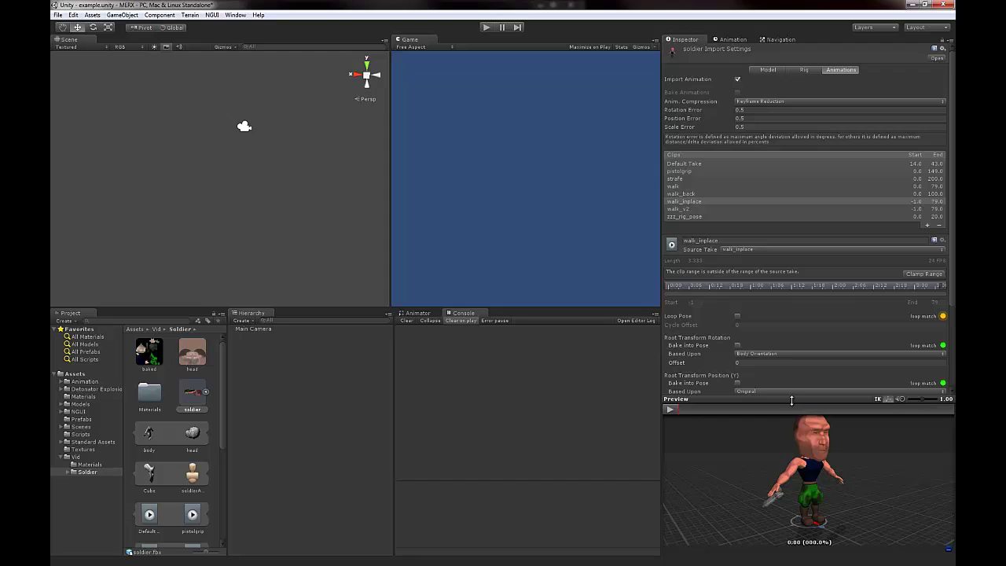
drag(792, 400, 782, 383)
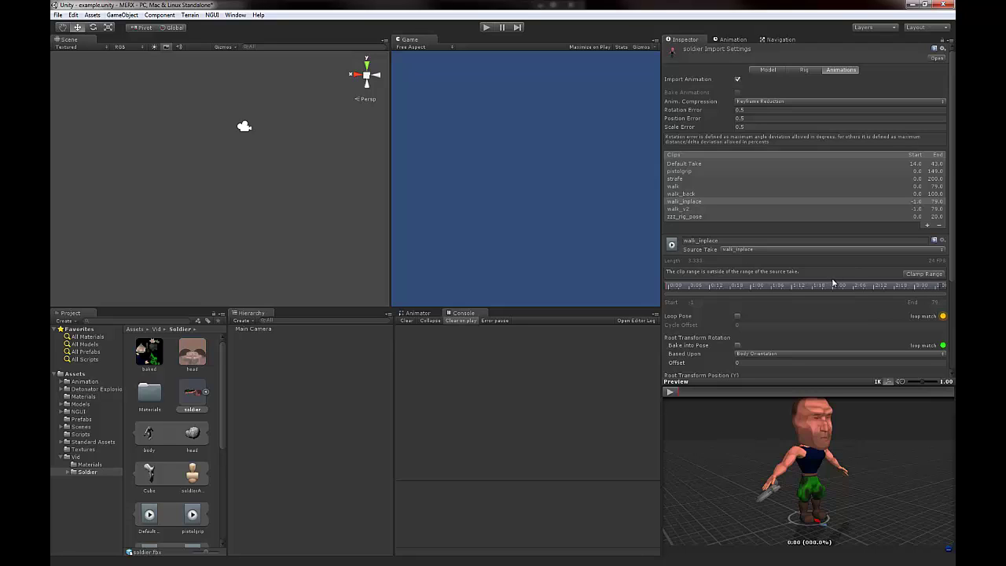
- Clamp walk_inplace to its source take range and try start frame 16 and end frame 80
click(926, 274)
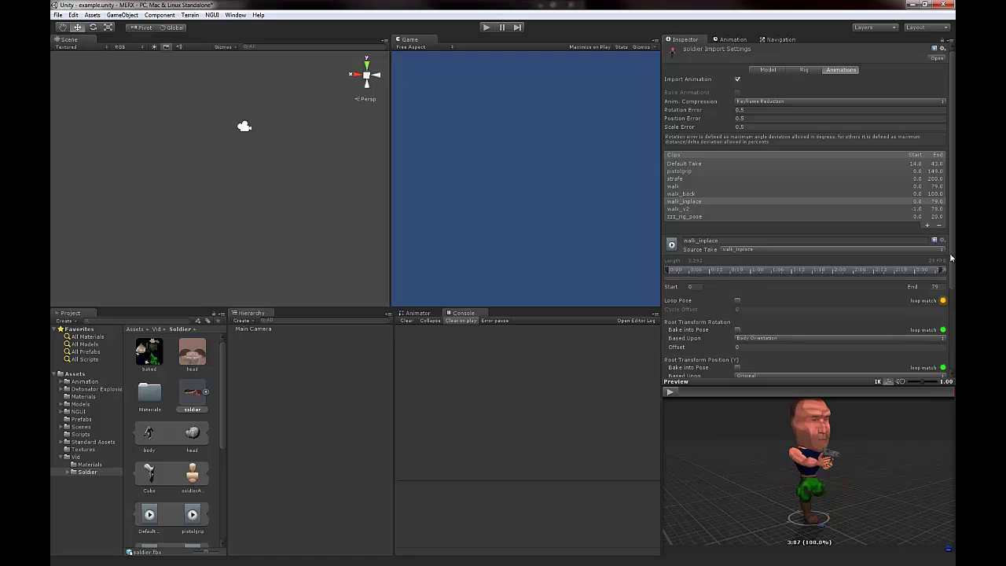
mouse_move(942, 276)
mouse_down()
mouse_move(820, 274)
mouse_move(910, 274)
mouse_up()
mouse_move(660, 274)
mouse_down()
mouse_move(784, 278)
mouse_move(741, 288)
mouse_move(763, 283)
mouse_up()
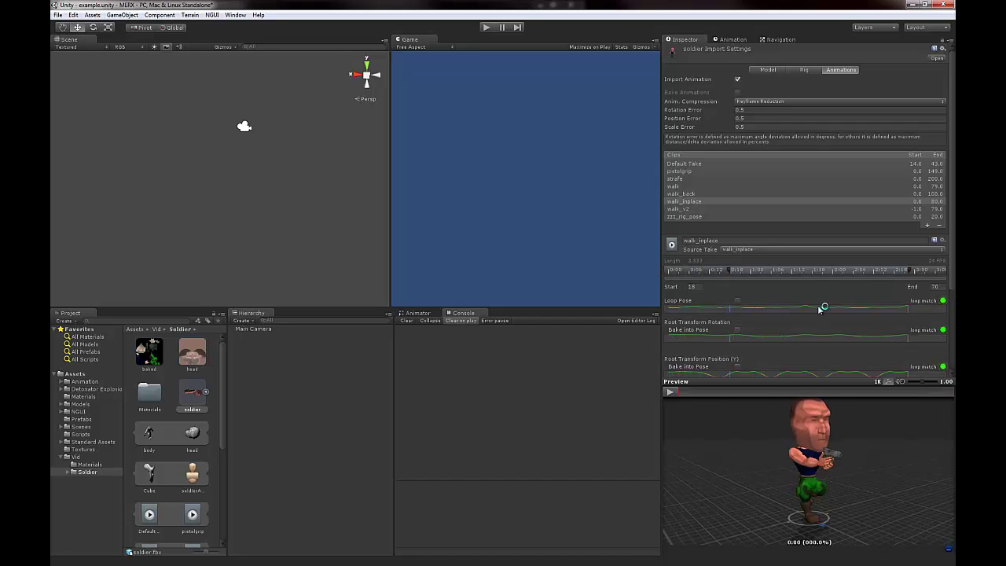
scroll(865, 284, down, 1)
scroll(848, 255, down, 3)
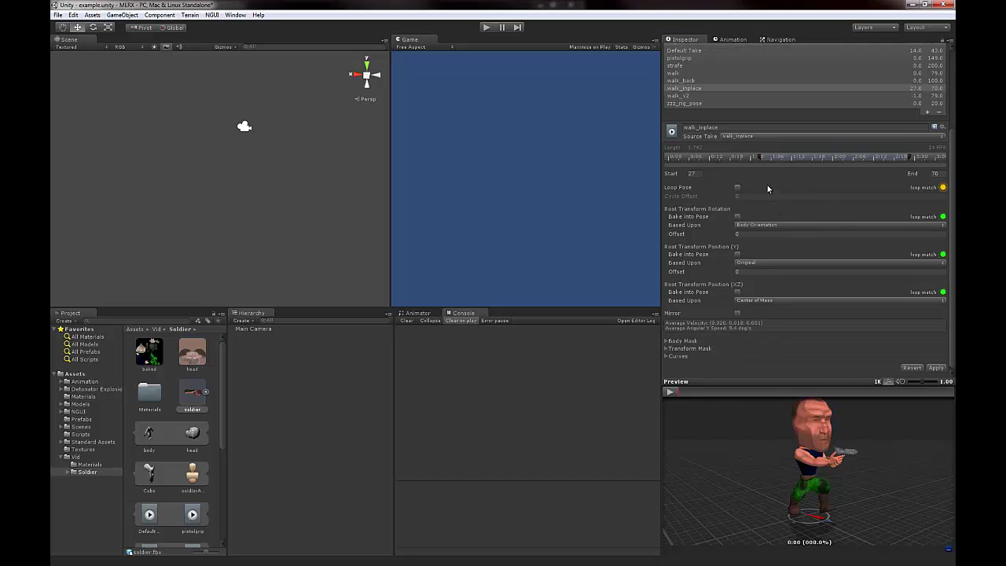
- Set the clip start to frame 21 and end to 51, then play the preview to check the loop
mouse_move(759, 157)
mouse_down()
mouse_move(726, 157)
mouse_move(739, 160)
mouse_up()
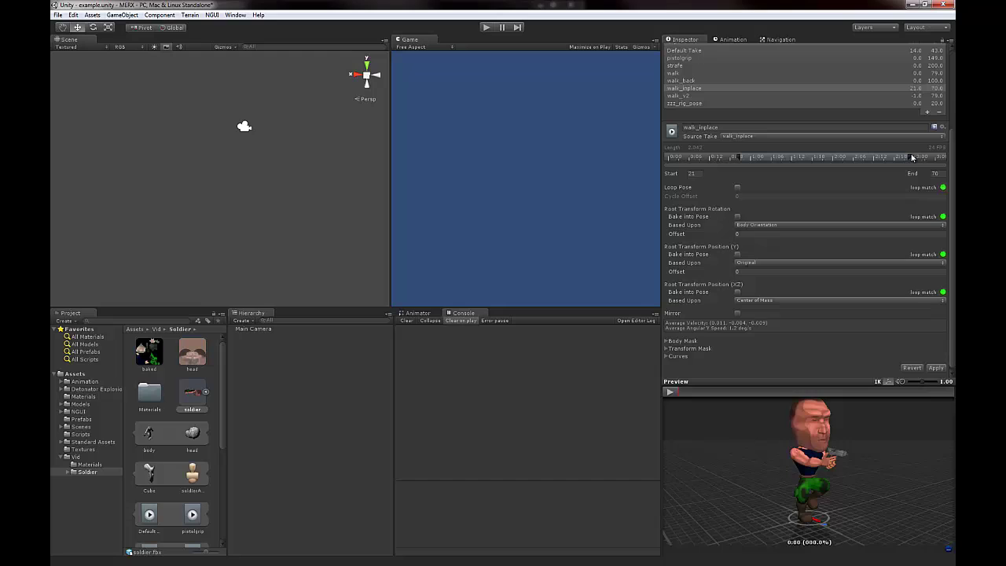
mouse_move(913, 157)
mouse_down()
mouse_move(790, 186)
mouse_move(848, 192)
mouse_up()
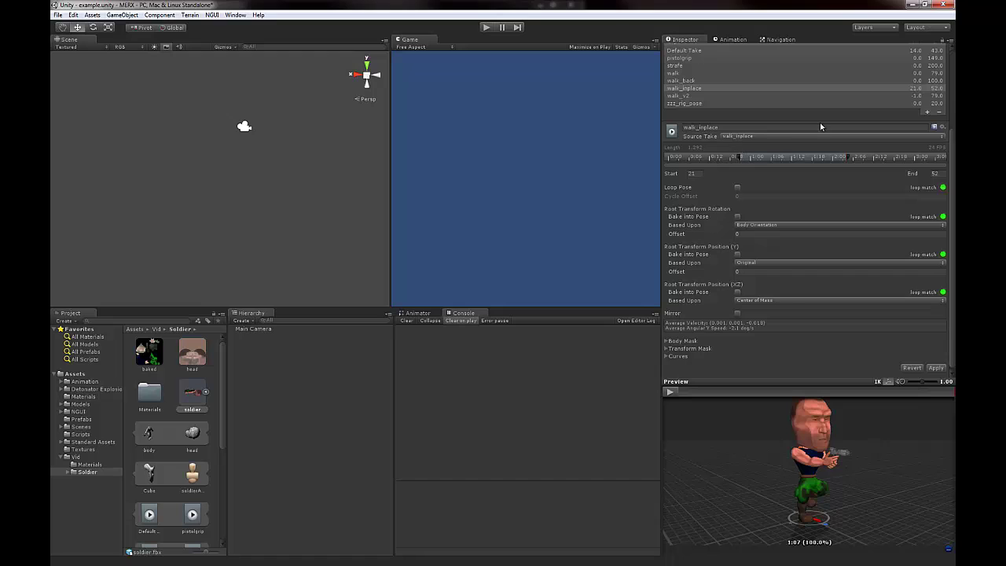
mouse_move(850, 156)
mouse_down()
mouse_move(827, 162)
mouse_move(849, 164)
mouse_up()
drag(849, 158, 847, 157)
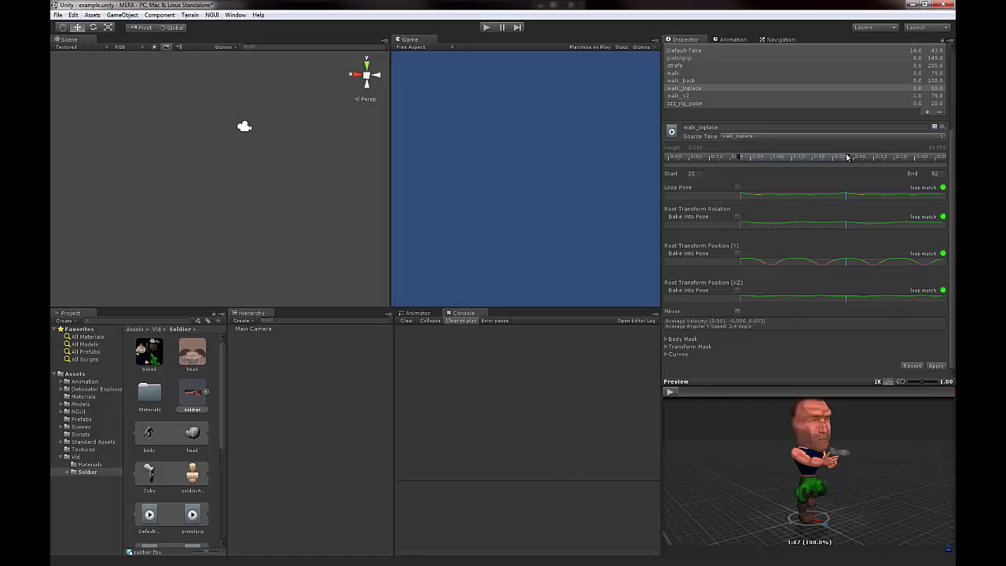
mouse_move(847, 158)
mouse_down()
mouse_move(790, 157)
mouse_move(735, 184)
mouse_move(846, 187)
mouse_up()
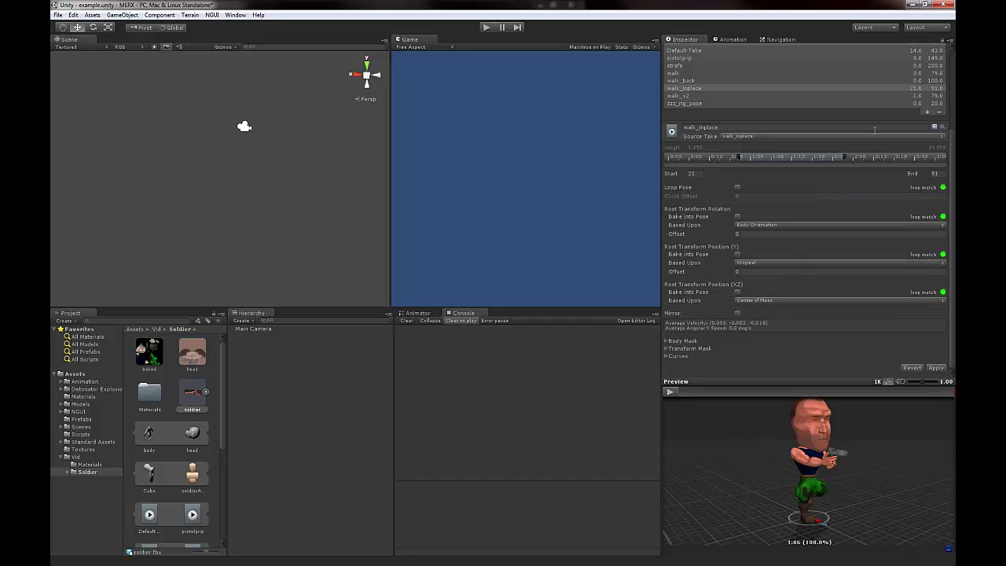
click(670, 393)
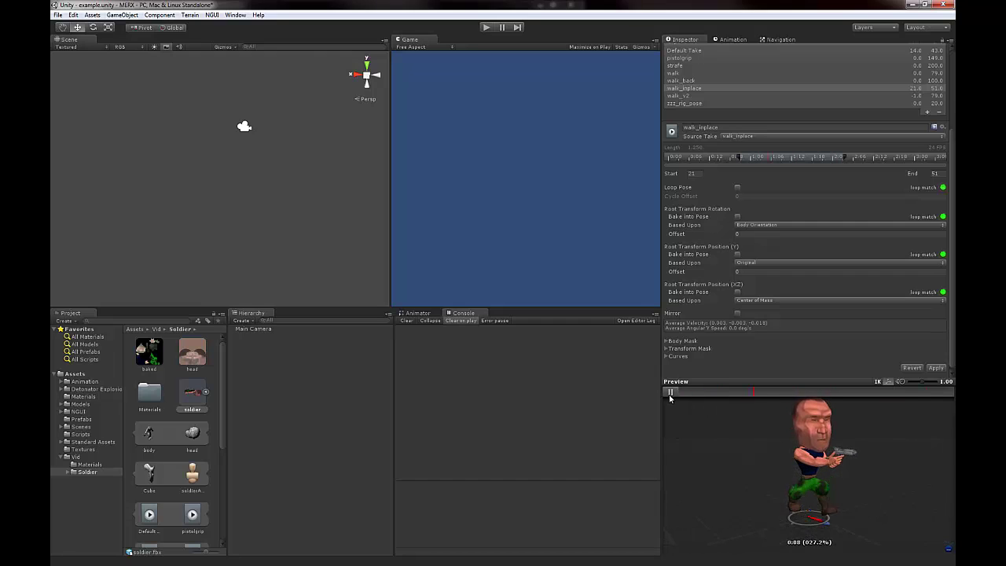
click(670, 392)
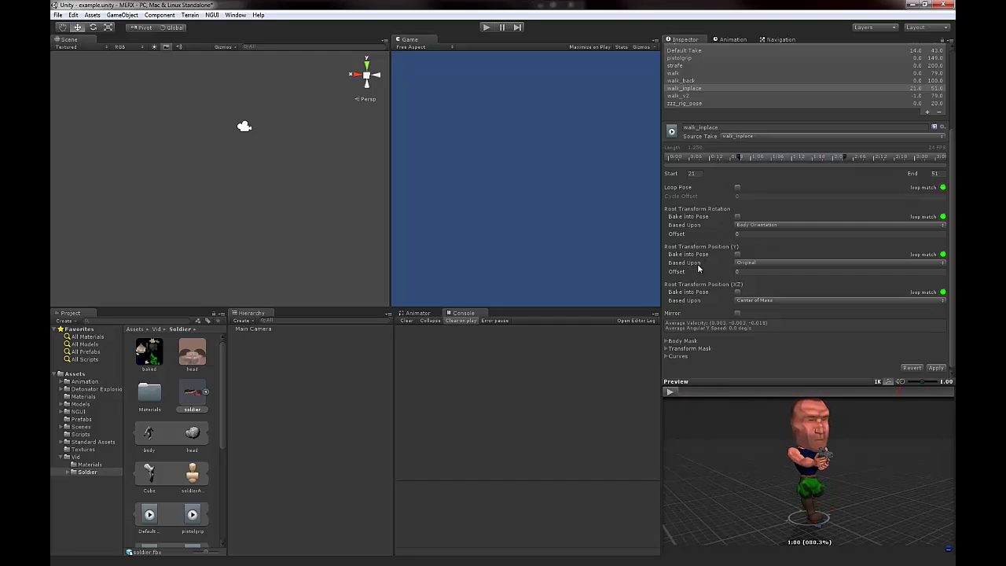
- Select the walk_v2 clip, clamp its range to the source take and play its preview
click(690, 80)
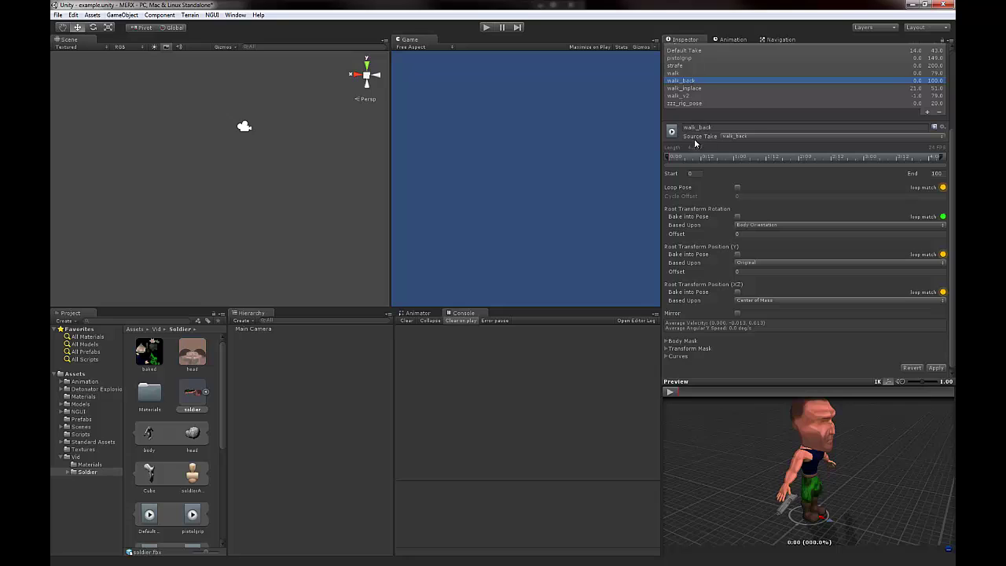
click(691, 95)
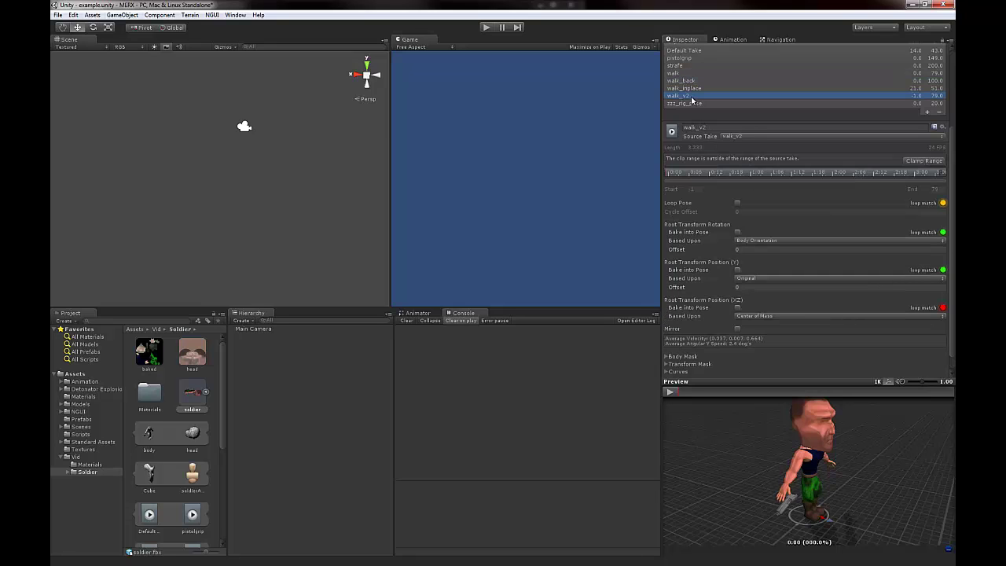
click(925, 162)
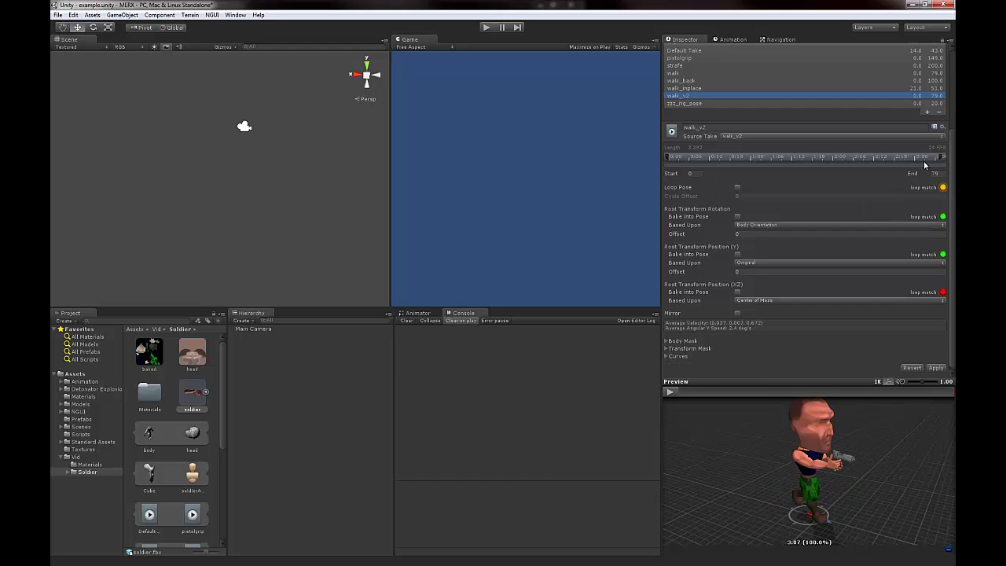
click(669, 393)
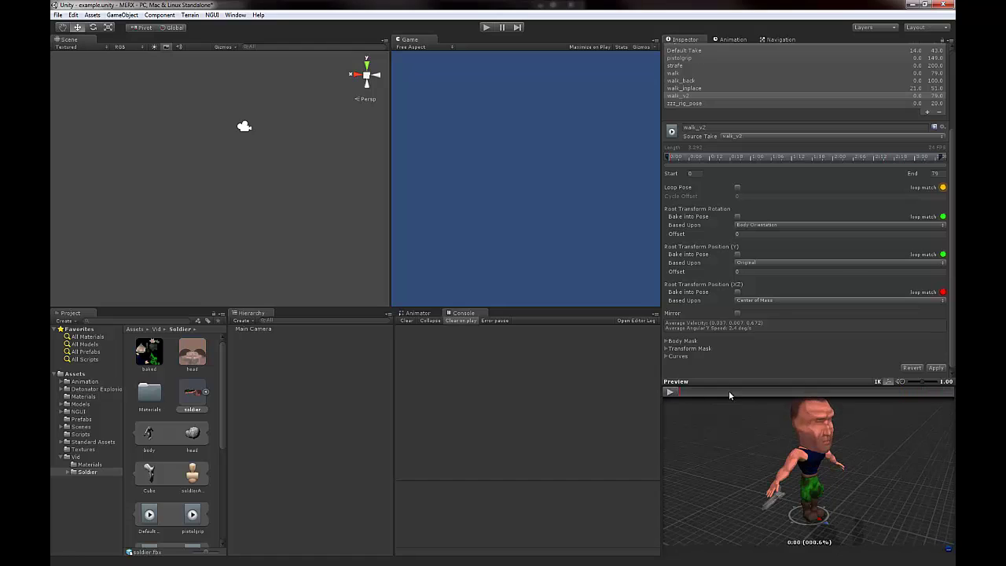
drag(730, 391, 740, 391)
- Trim walk_v2 to frames 19–47 and replay the walk cycle, orbiting around the soldier
drag(667, 158, 730, 162)
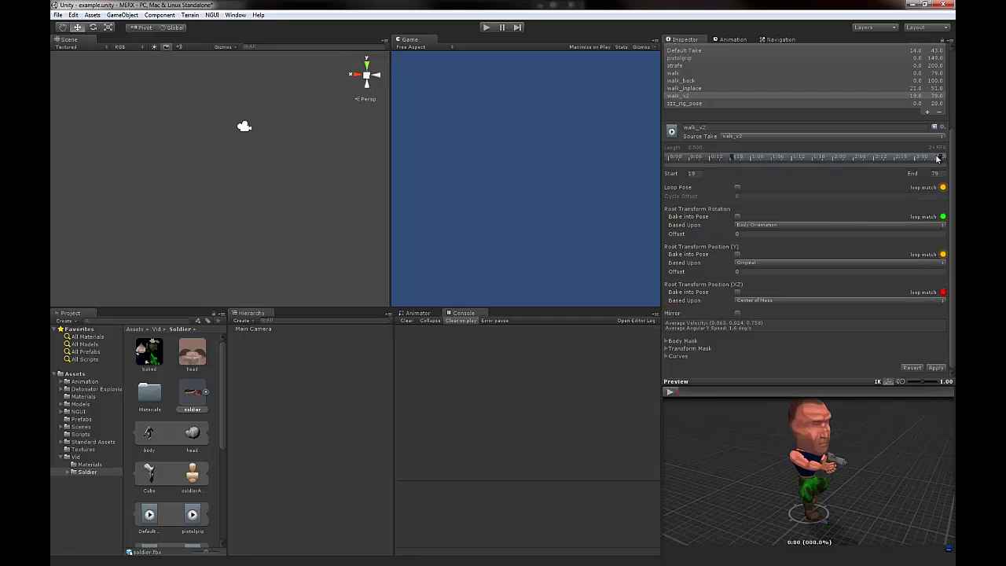
drag(941, 158, 815, 167)
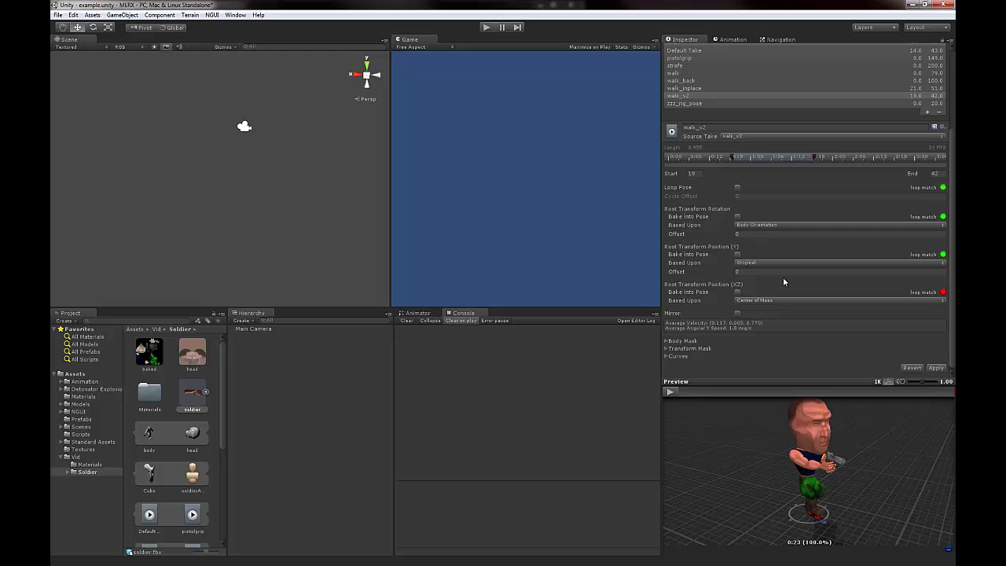
click(670, 393)
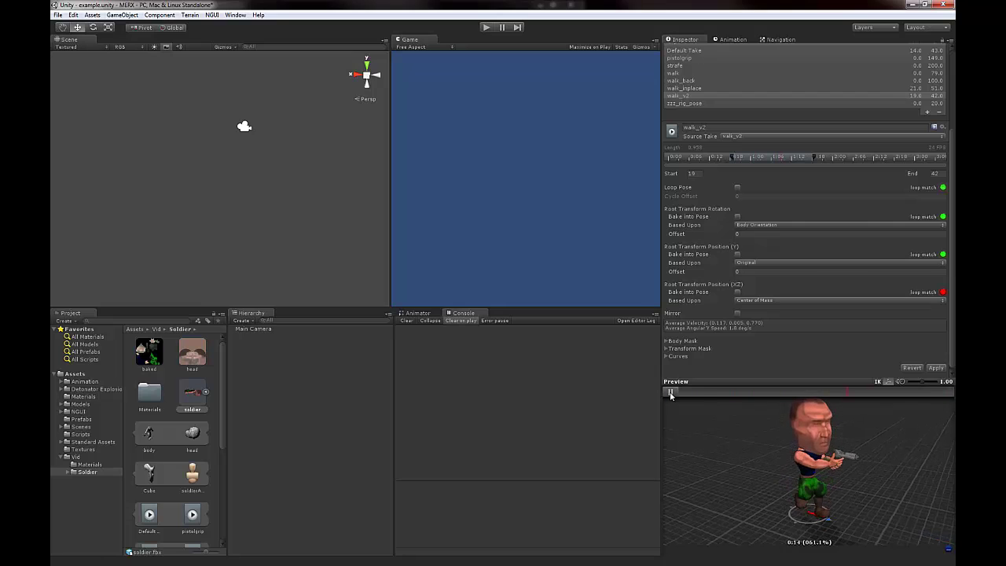
click(670, 393)
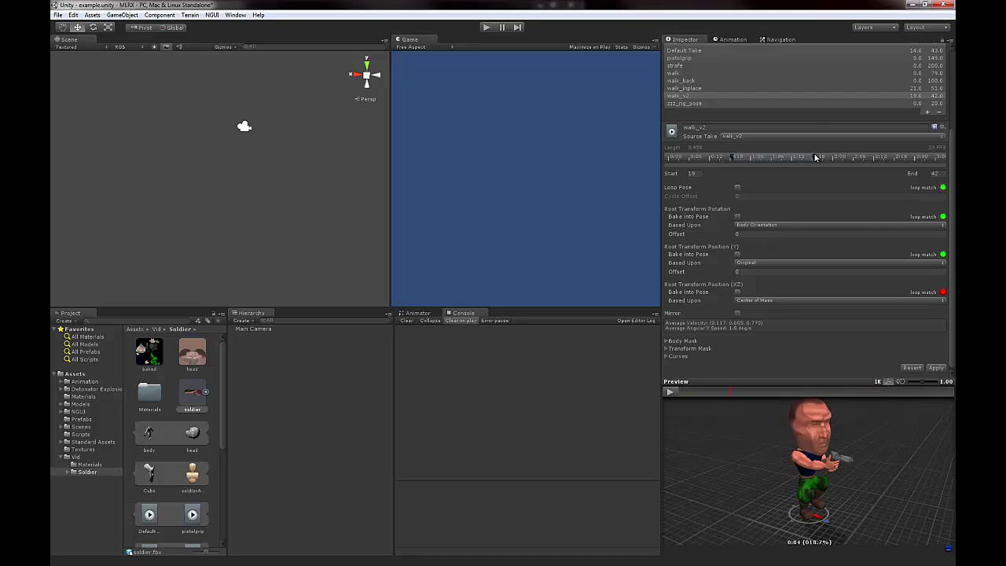
drag(815, 158, 830, 158)
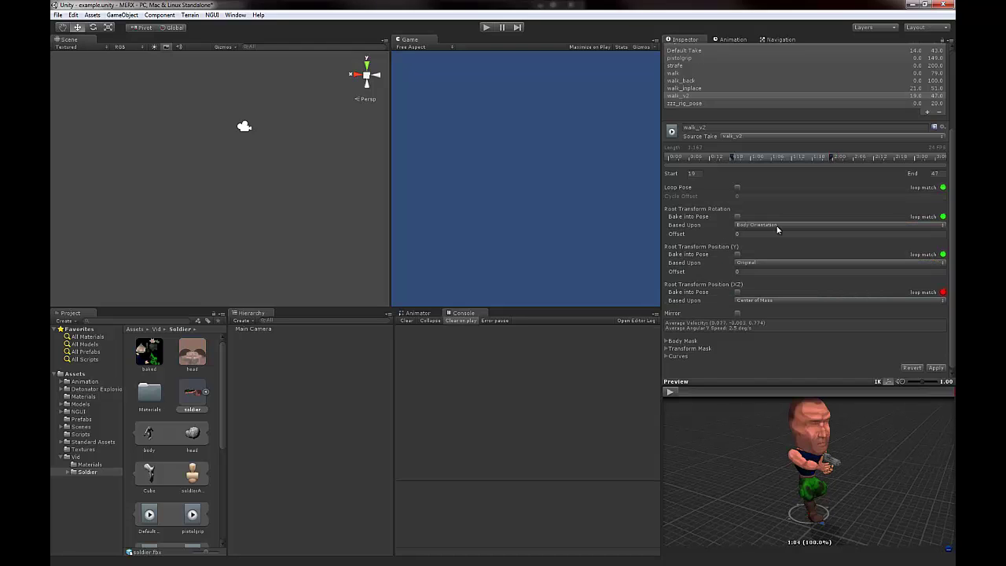
click(673, 393)
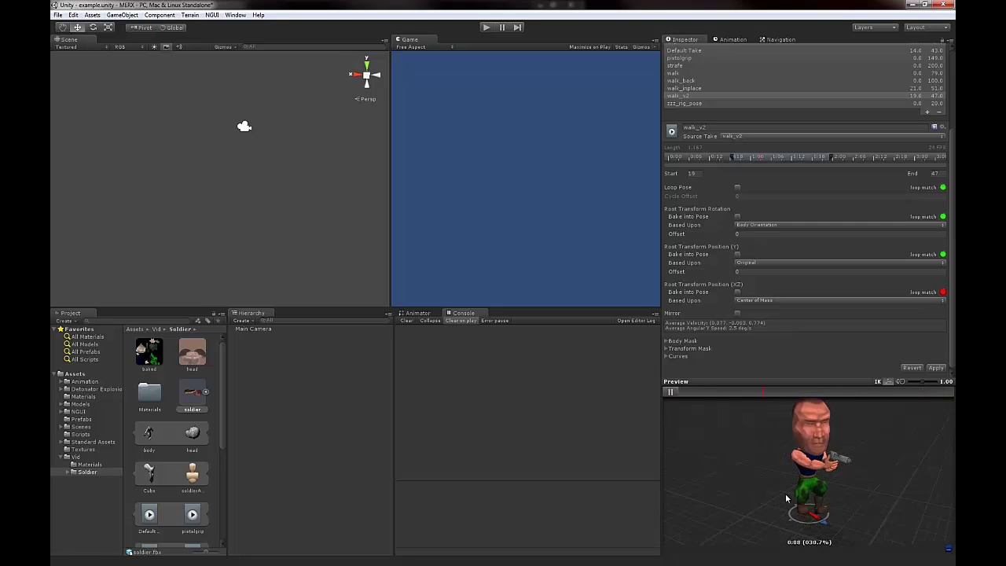
drag(830, 504, 858, 489)
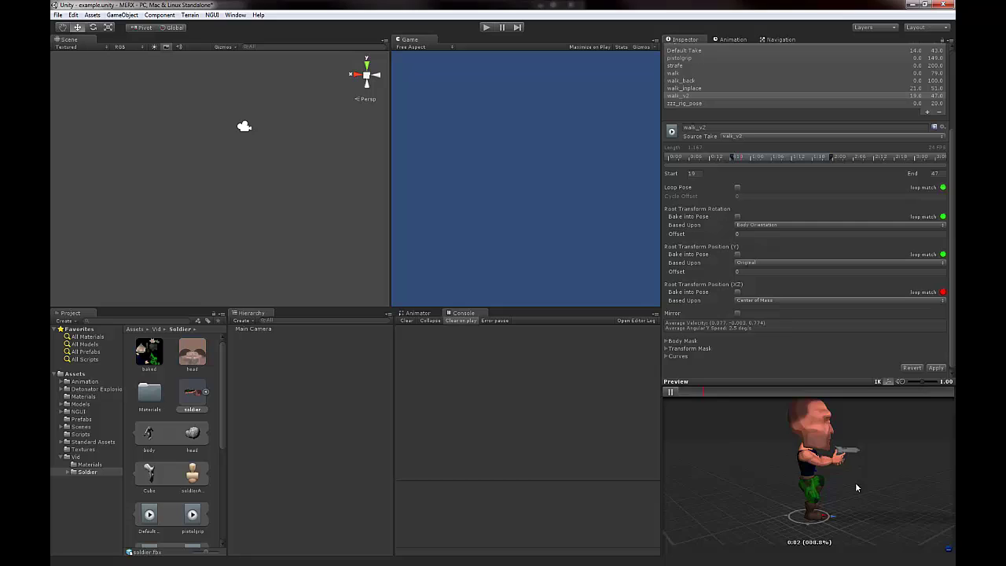
drag(856, 482, 765, 479)
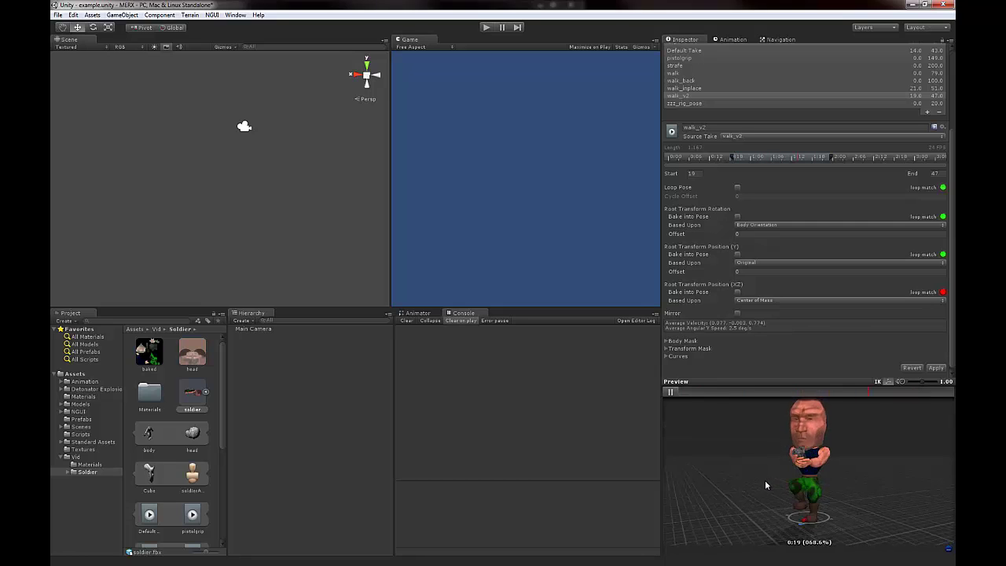
- Turn on Loop Pose and Root Transform Rotation Bake into Pose for walk_v2, then apply
click(737, 189)
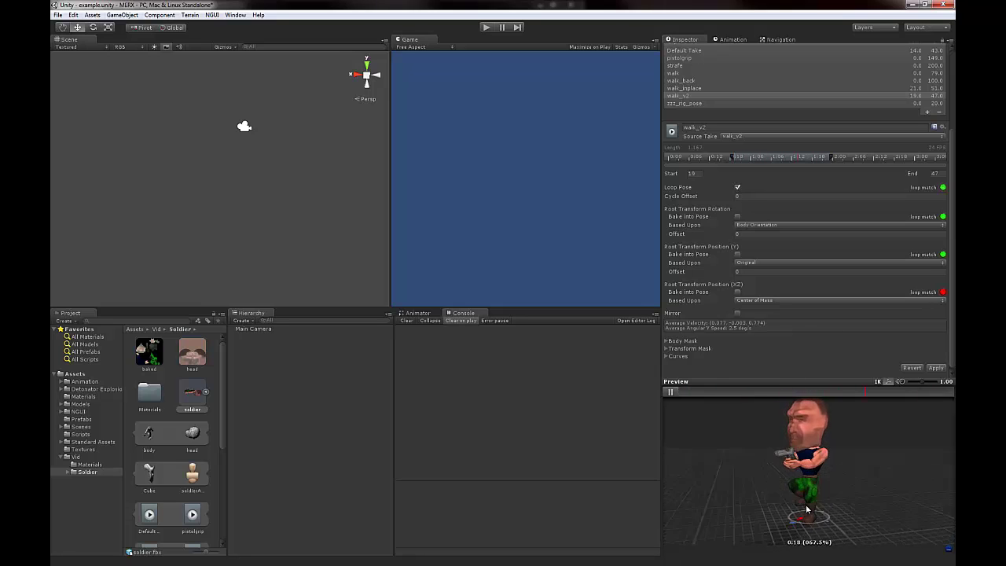
drag(805, 509, 763, 535)
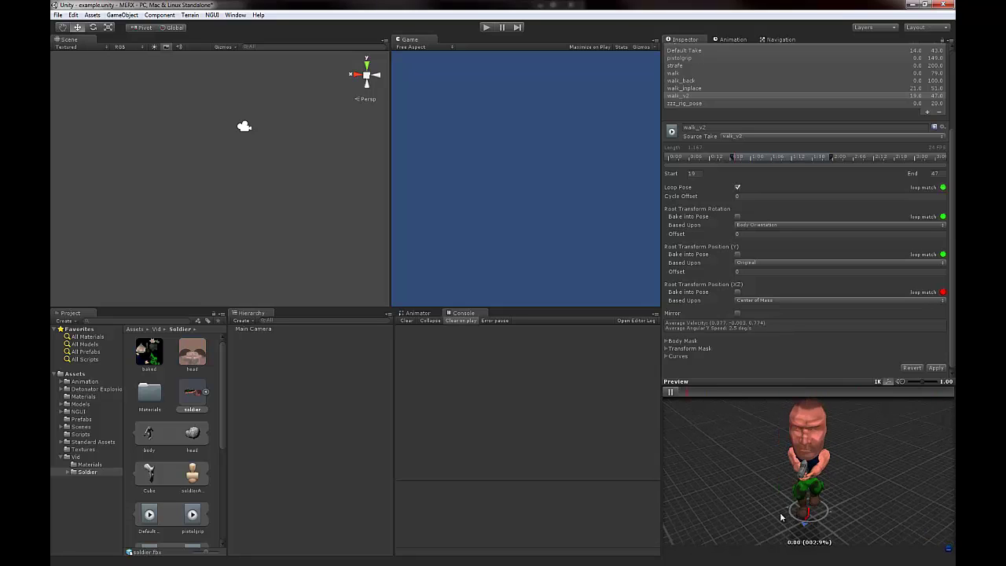
click(736, 217)
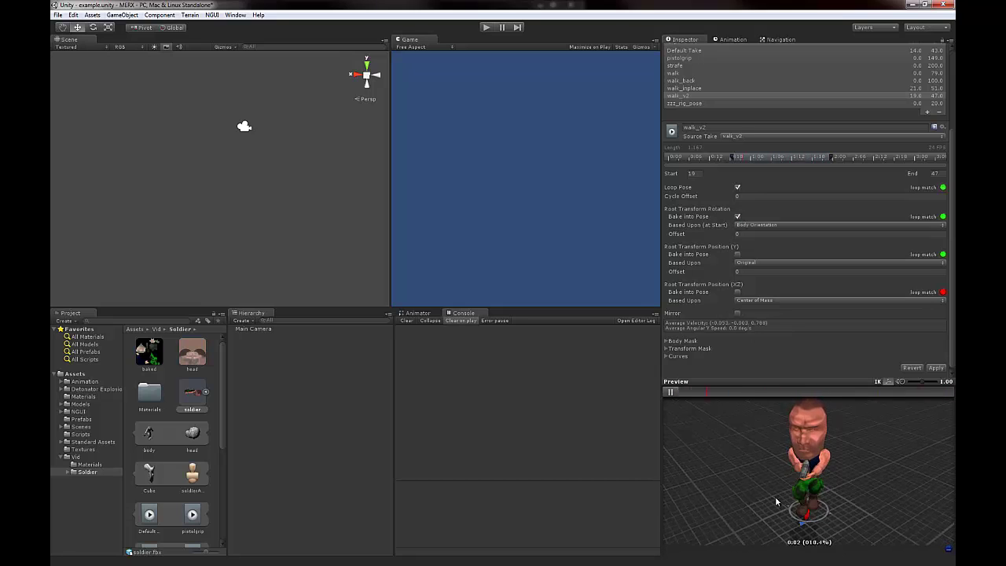
drag(720, 485, 776, 484)
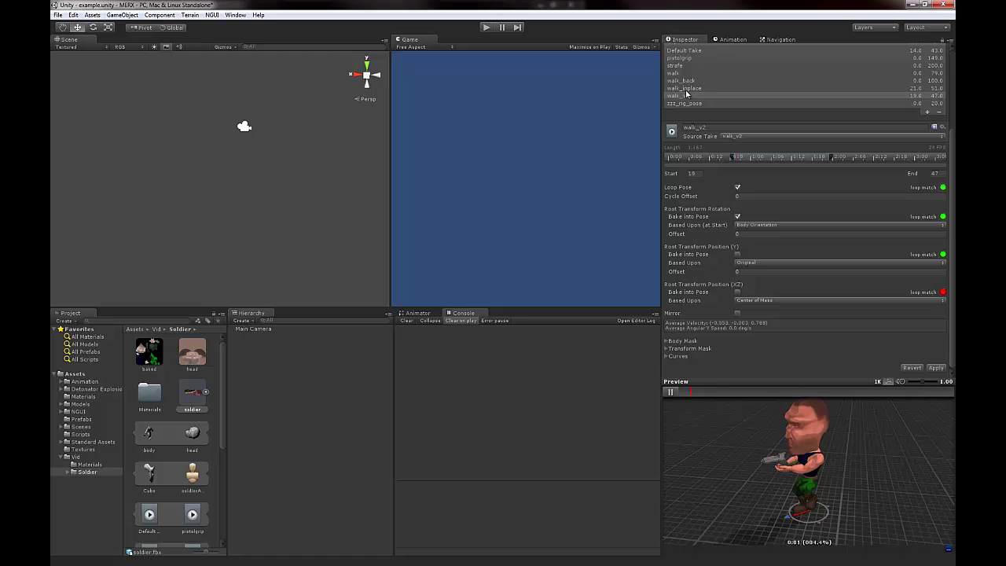
click(935, 367)
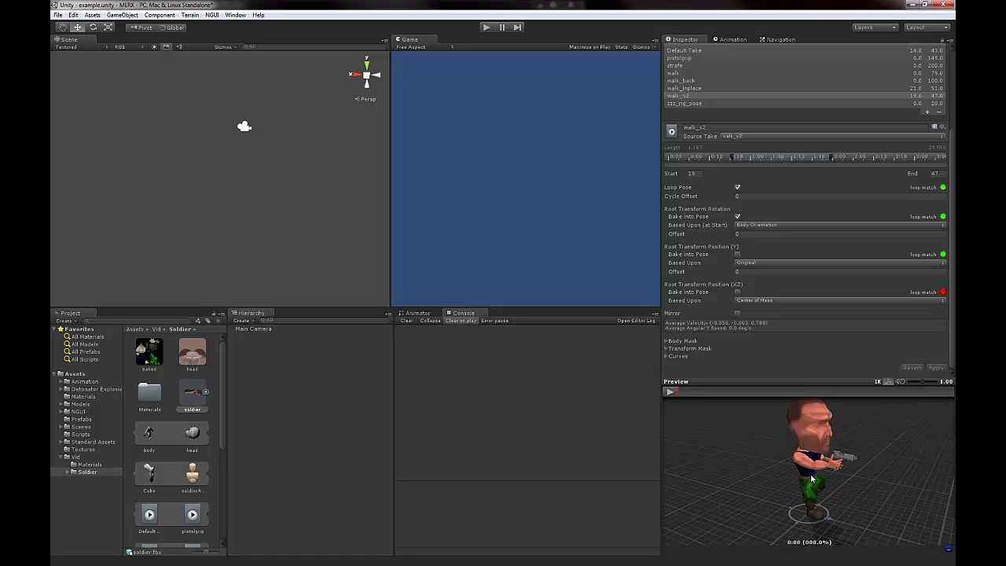
- Create a new Animator Controller named SoldierController in the Soldier folder
drag(812, 477, 198, 206)
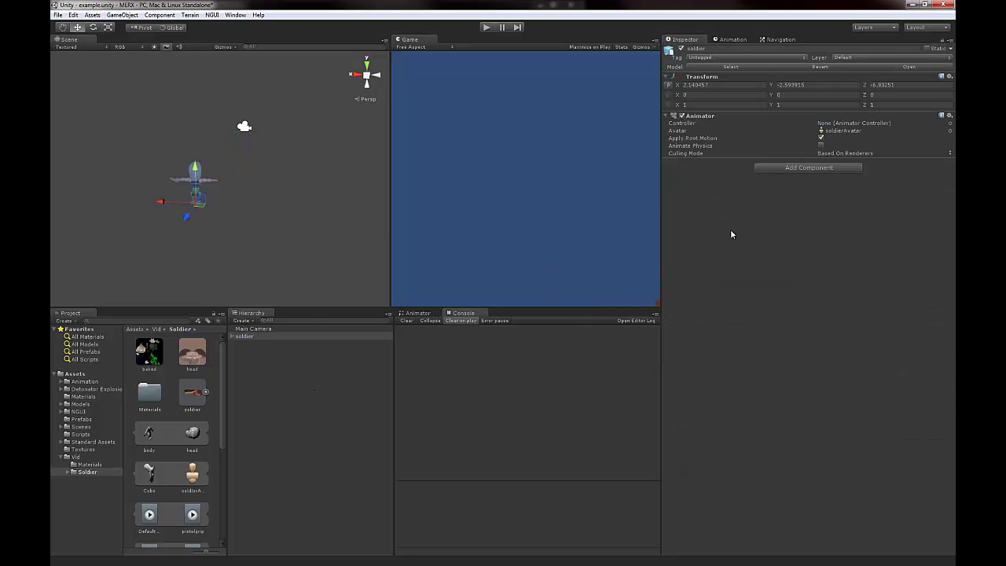
click(207, 391)
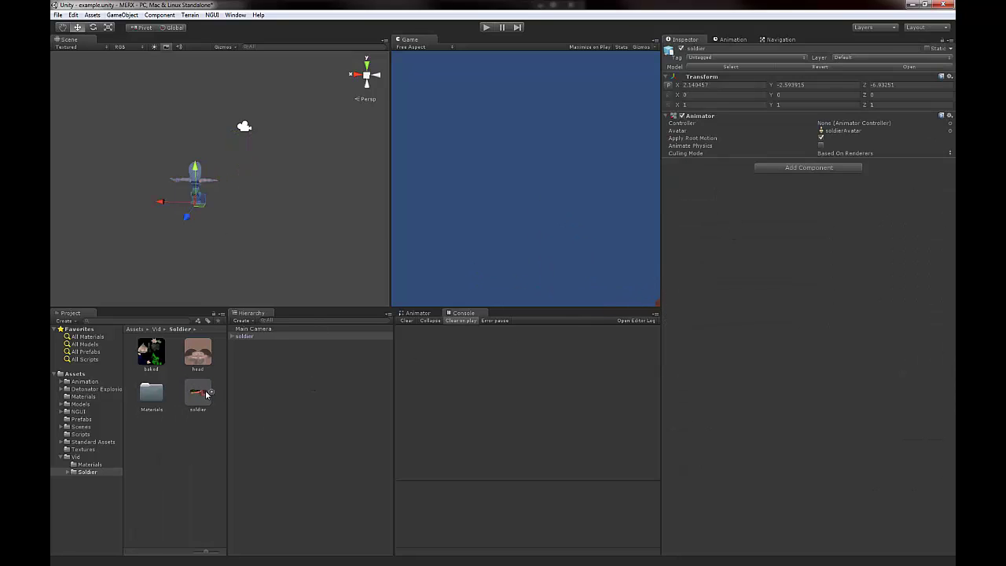
right_click(161, 463)
mouse_move(196, 322)
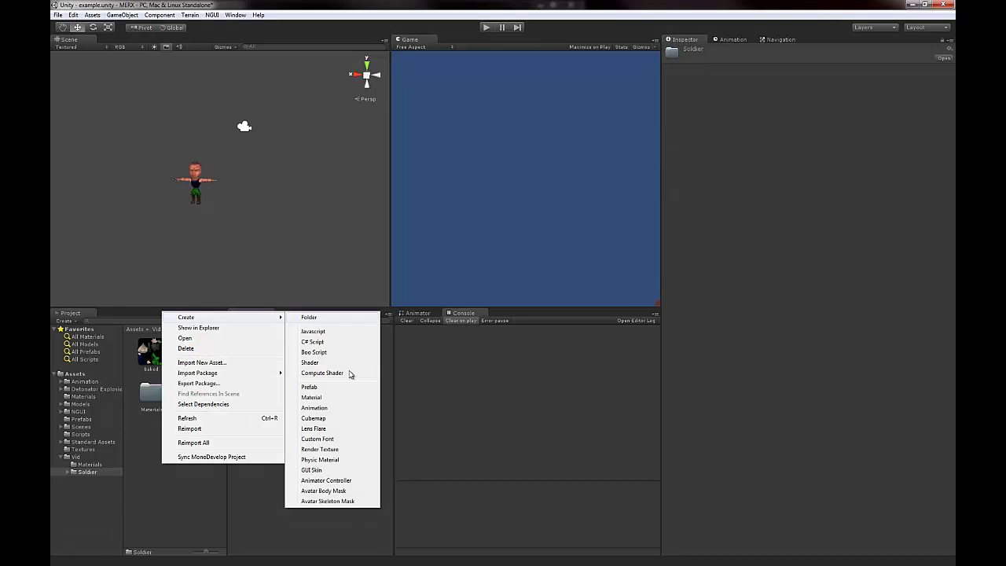
click(327, 480)
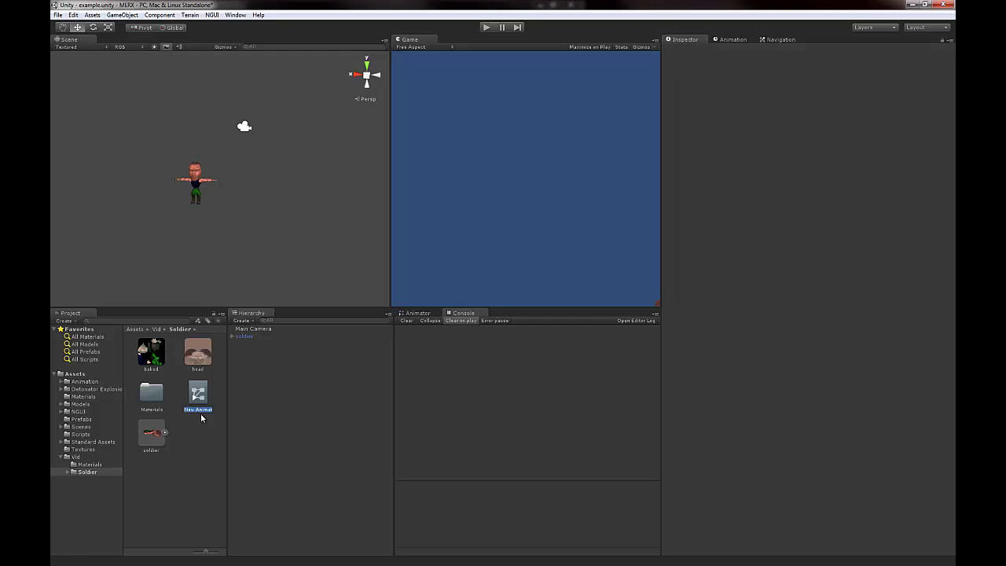
text(soldierController)
key(Return)
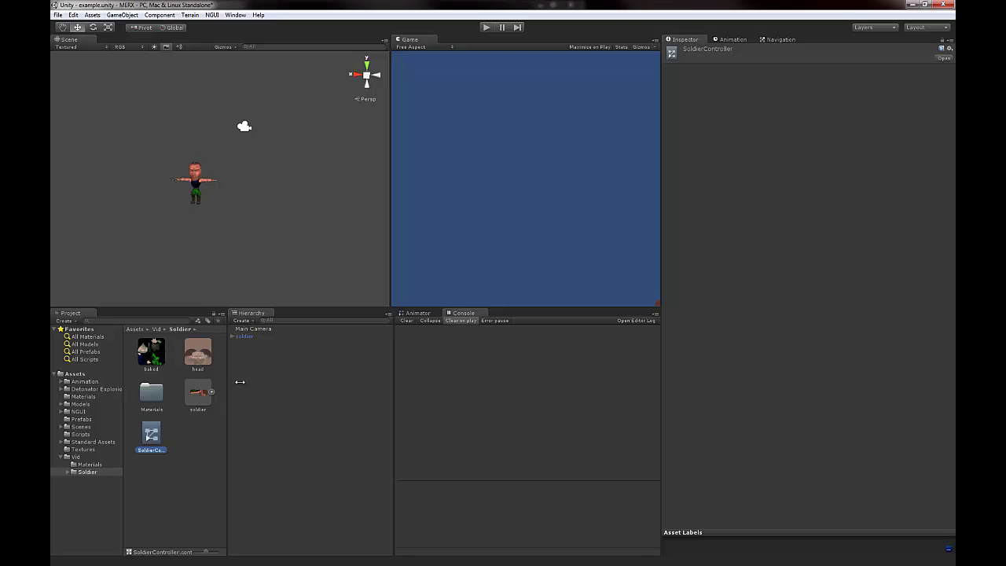
- Assign SoldierController to the scene soldier's Animator Controller field
click(195, 403)
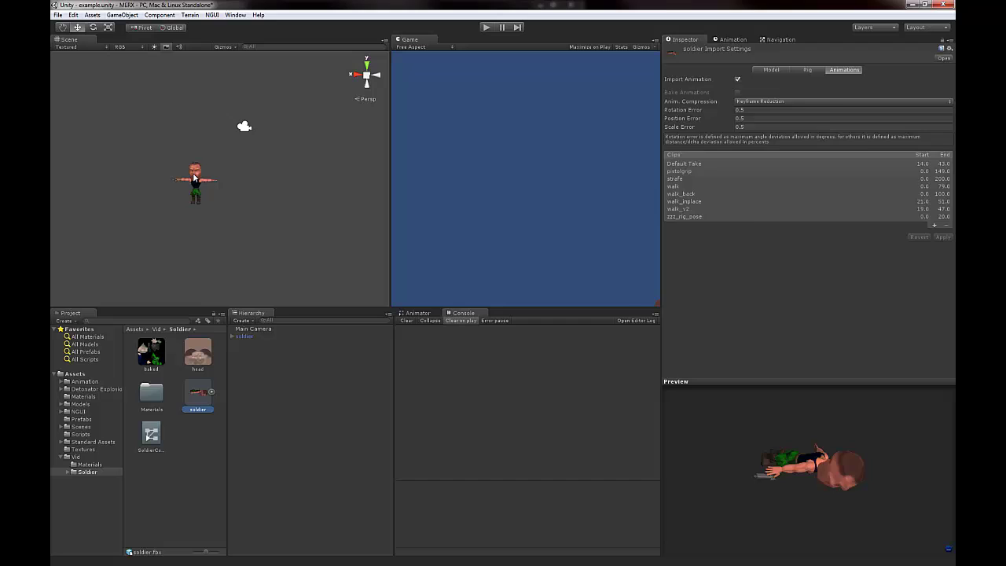
click(194, 178)
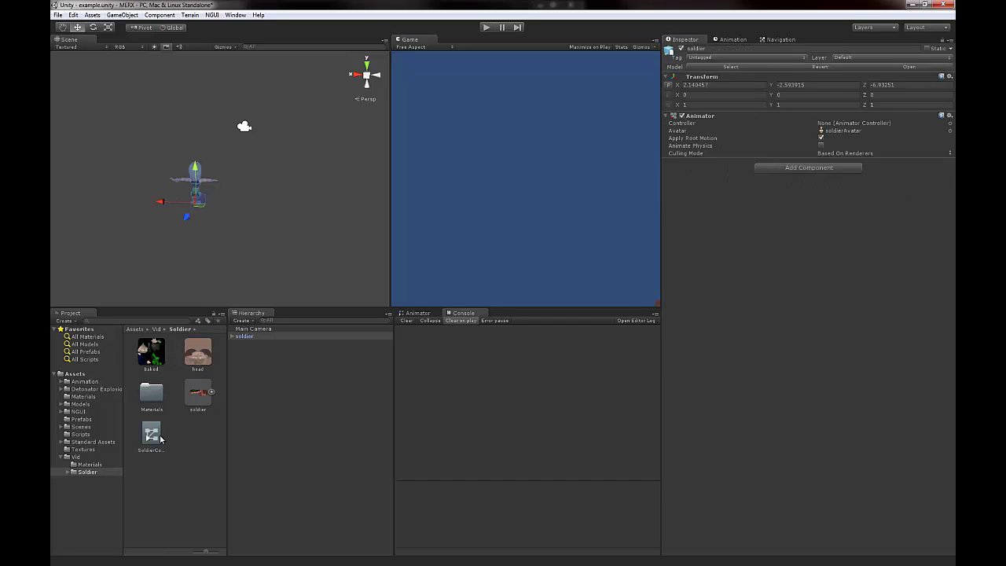
drag(151, 438, 867, 124)
- Drop the walk_v2 clip into the Base Layer graph as a default state above Any State
click(417, 315)
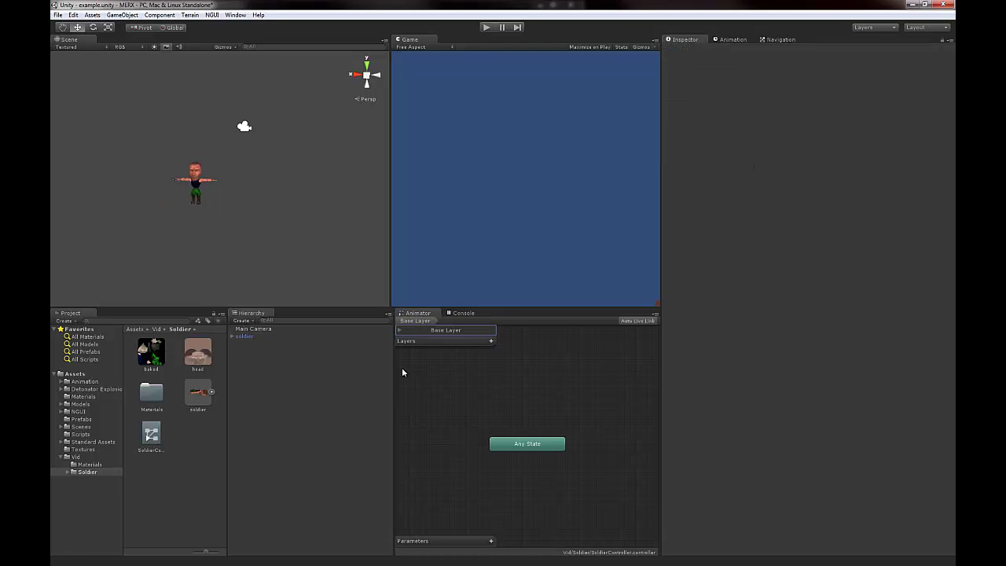
drag(391, 424, 360, 424)
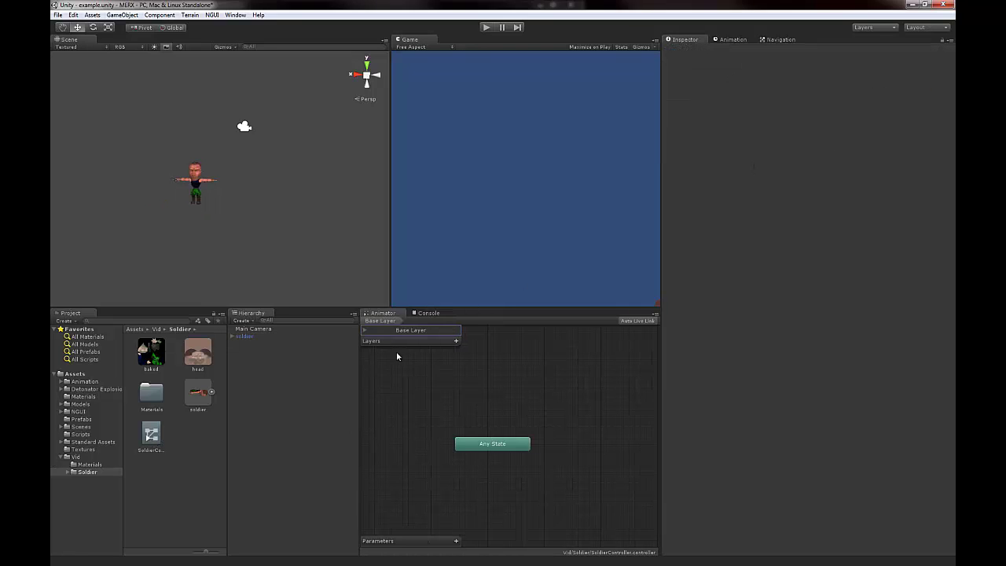
click(235, 15)
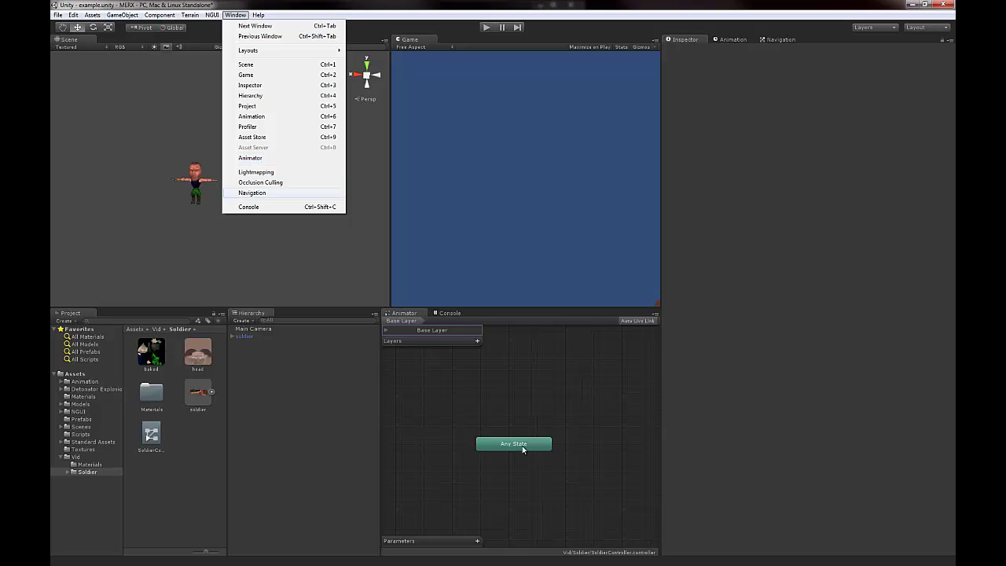
click(542, 406)
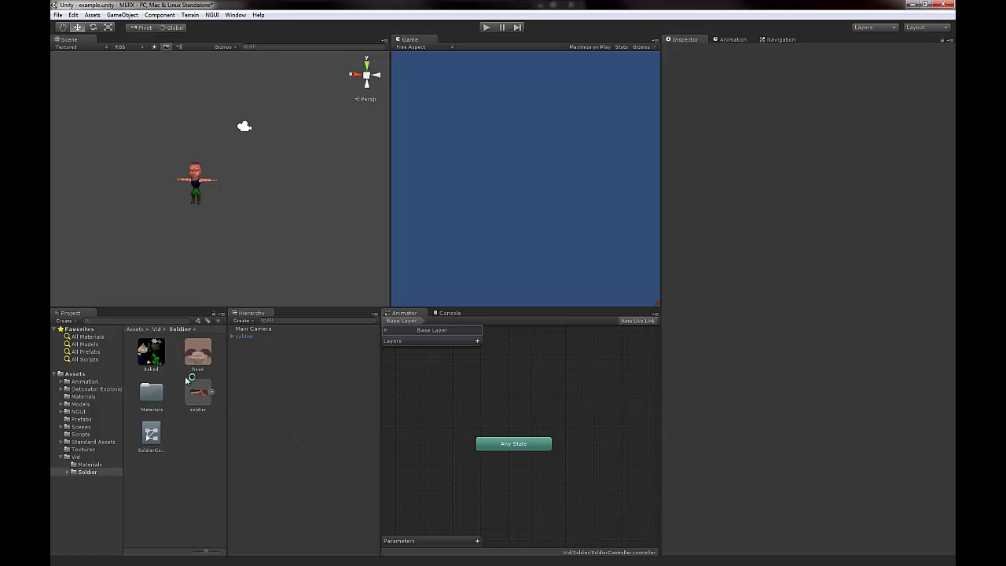
click(210, 391)
scroll(204, 445, down, 3)
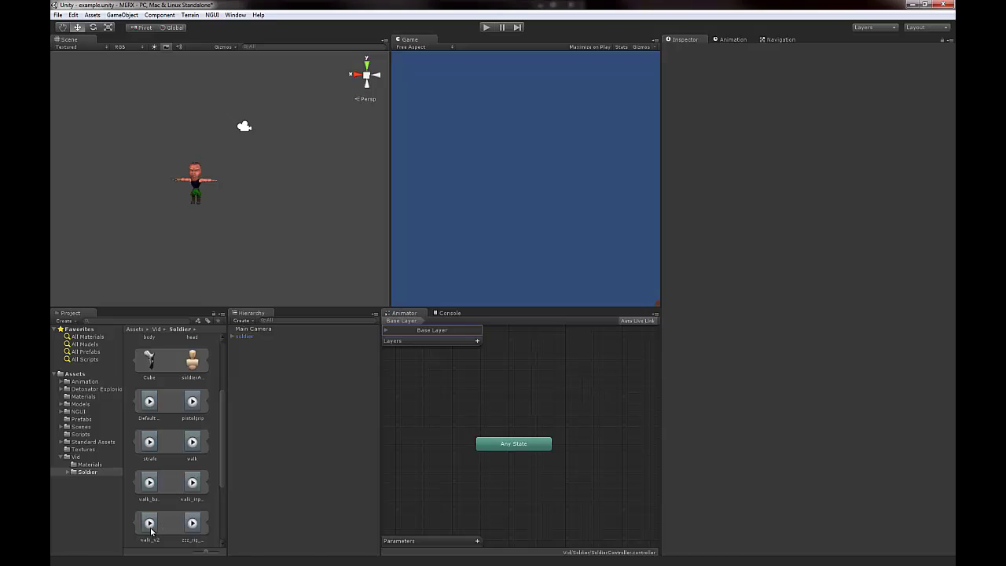
drag(152, 532, 520, 409)
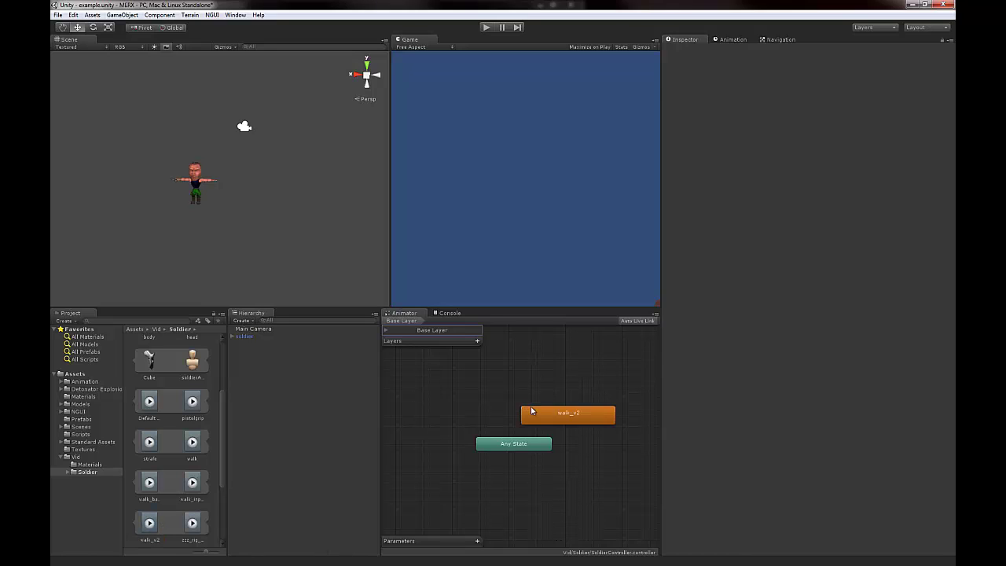
drag(577, 423, 490, 410)
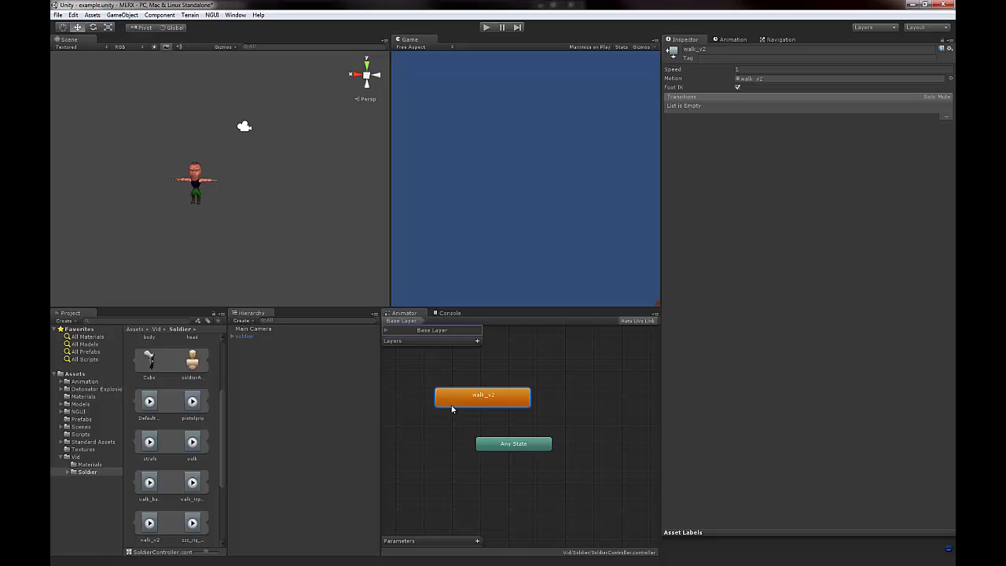
click(487, 27)
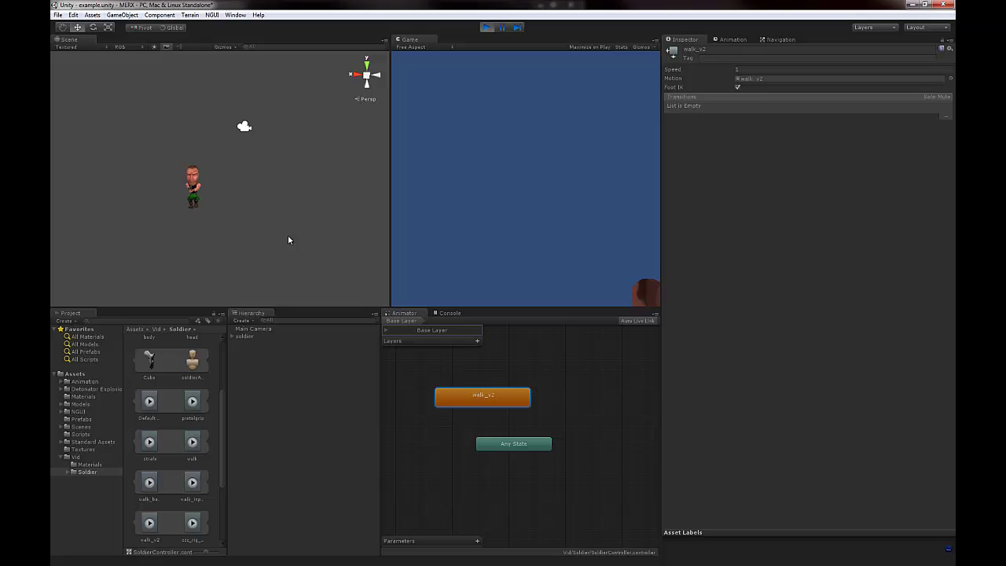
alt+drag(218, 240, 160, 254)
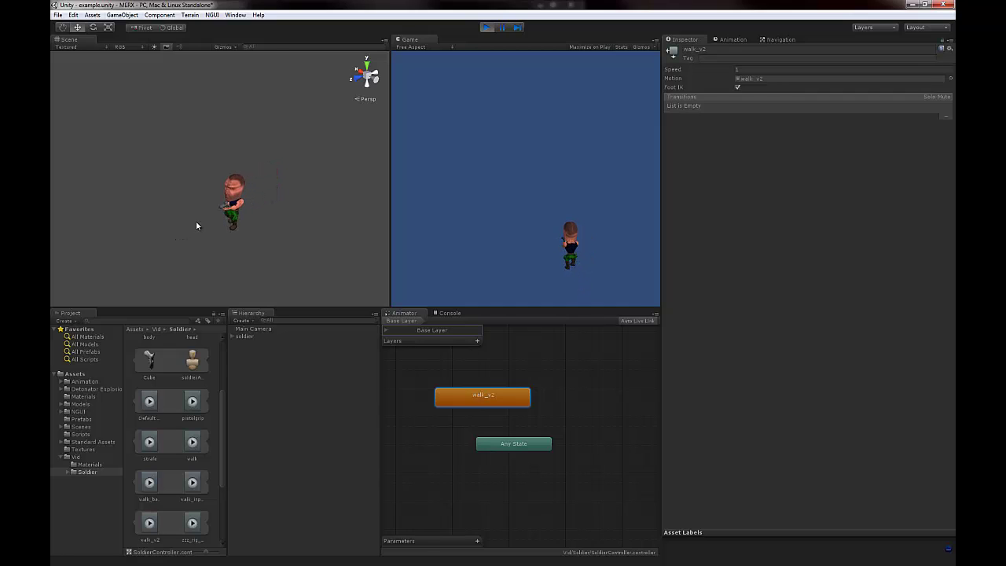
click(488, 28)
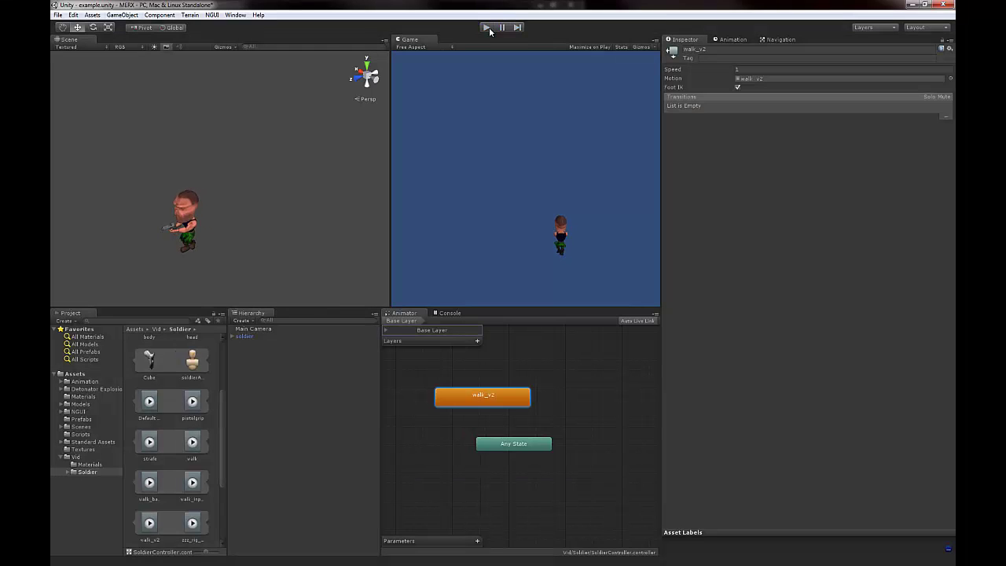
- Select the cmu_25 model in the Vid folder and play its cmu_25_1 clip preview
click(75, 458)
click(151, 355)
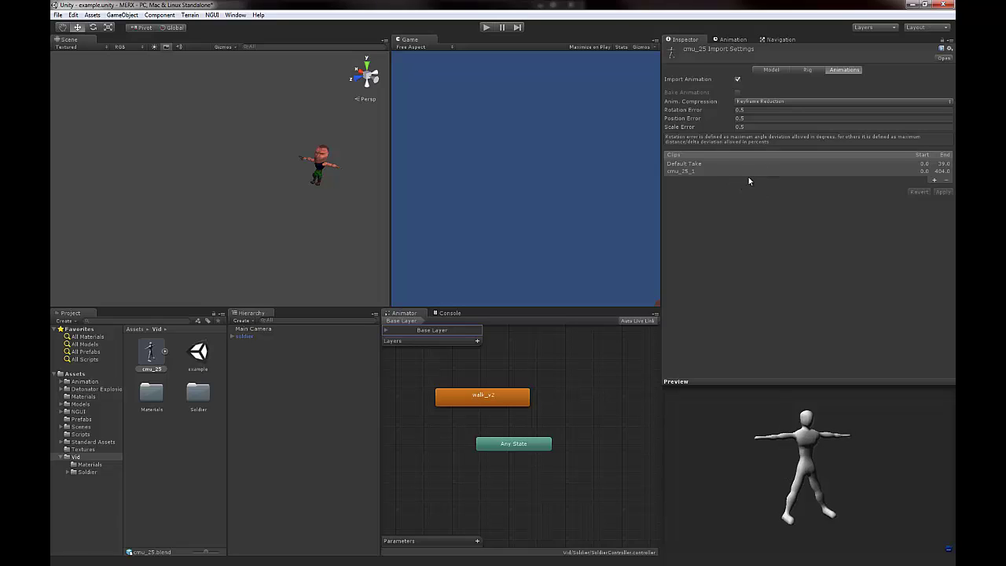
click(692, 172)
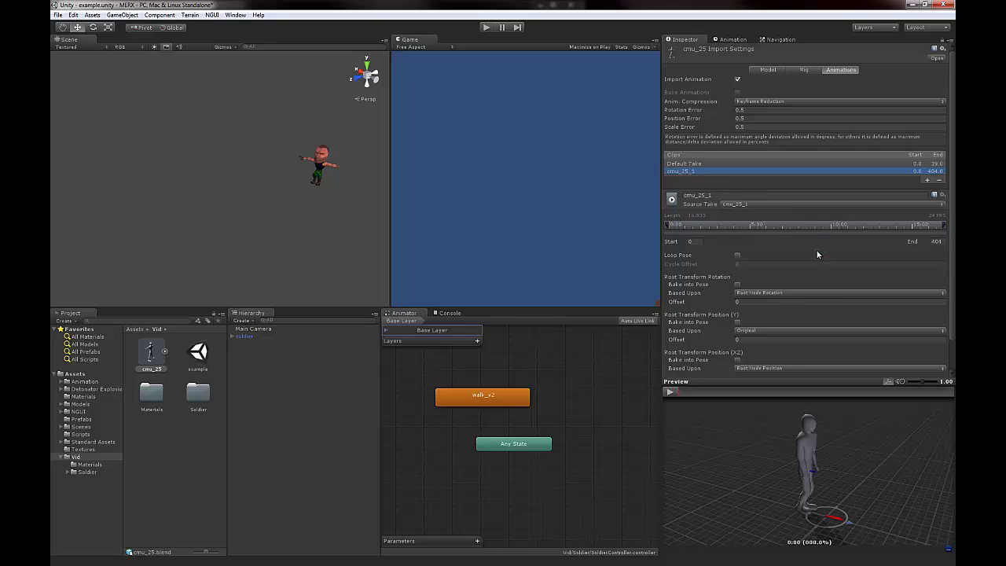
click(670, 392)
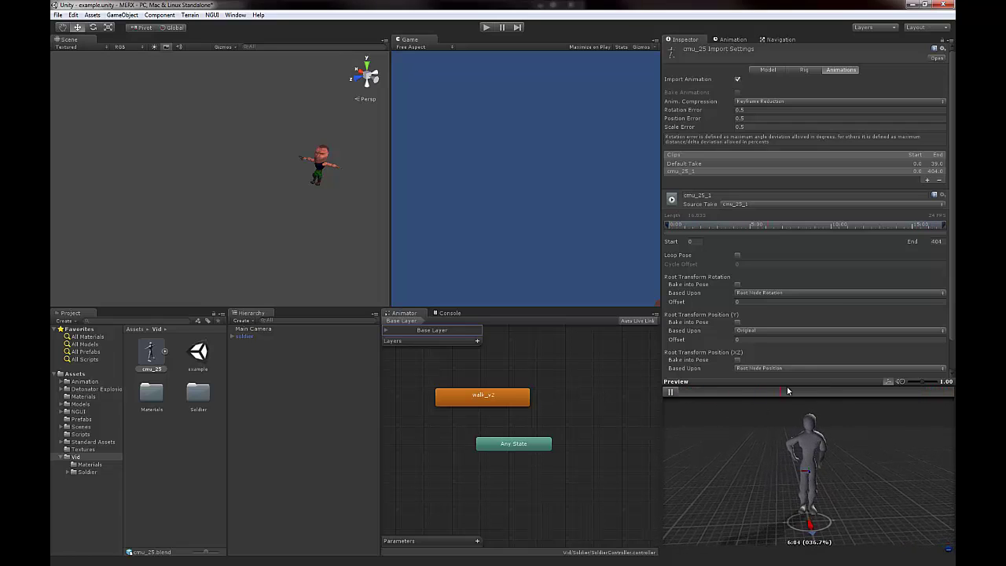
- Trim cmu_25_1 to start at frame 8 and bring up the model's Rig settings
click(769, 391)
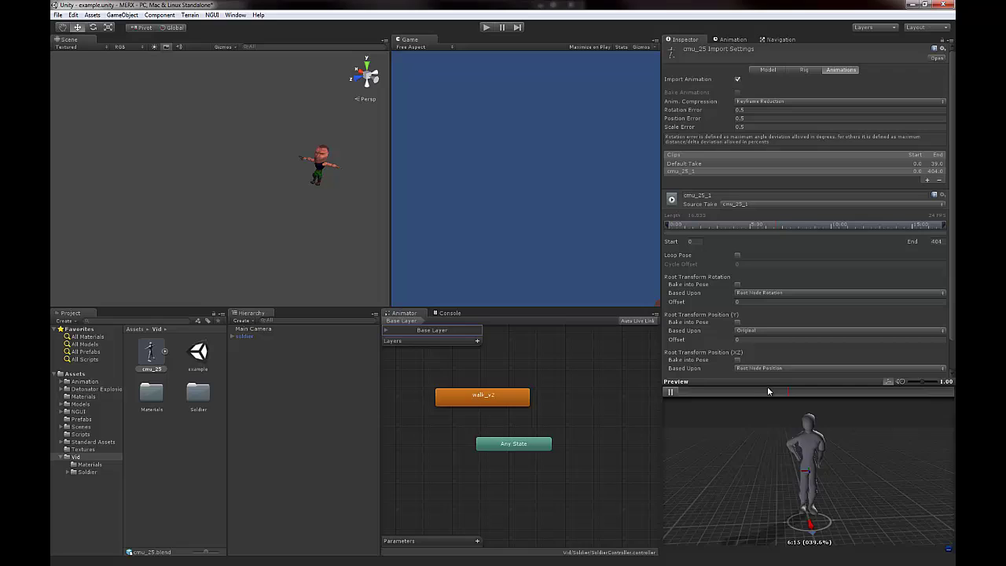
drag(669, 226, 674, 225)
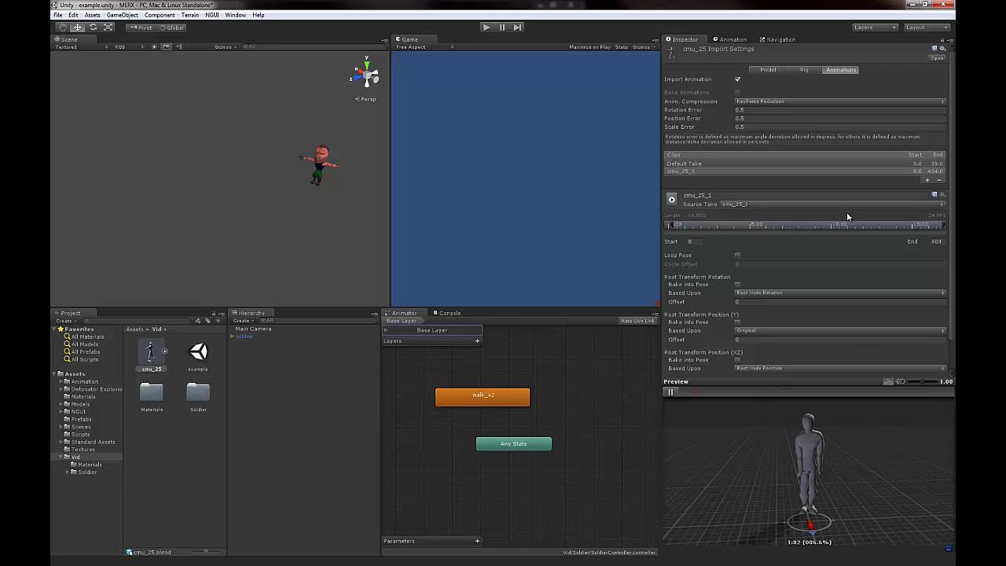
click(807, 70)
- Change the cmu_25 rig's Animation Type from Generic to Humanoid
click(568, 307)
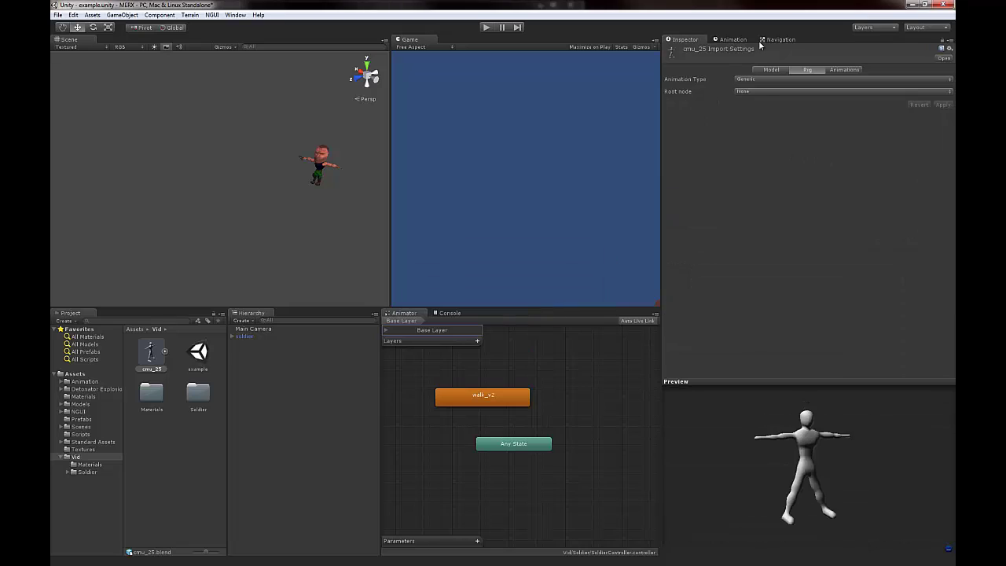
click(754, 79)
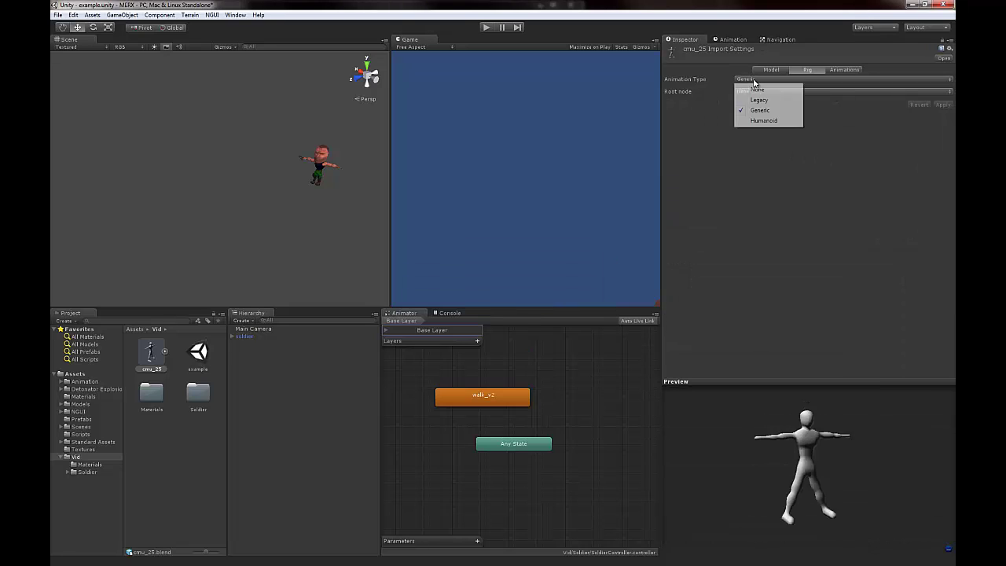
click(768, 122)
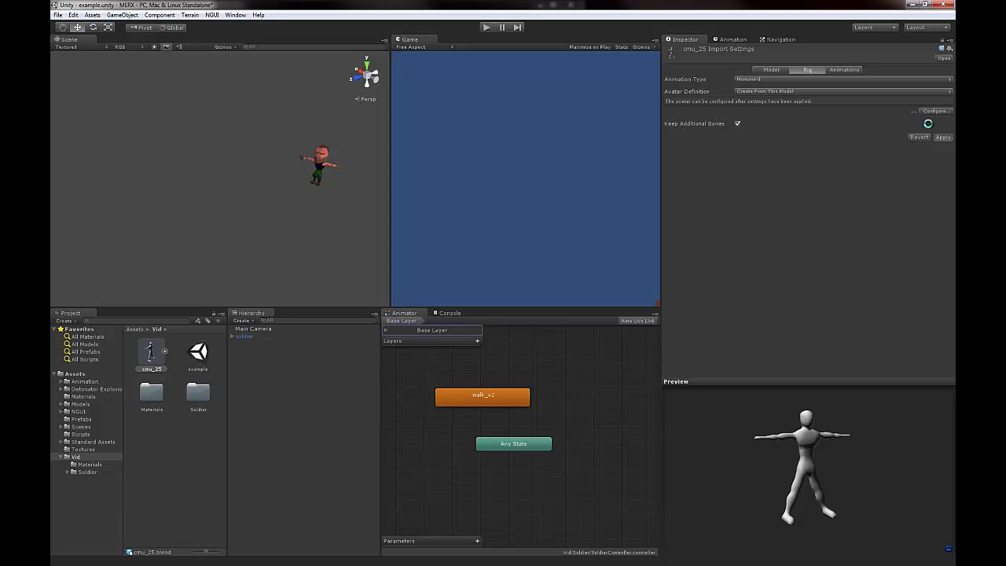
- Configure the cmu_25Avatar after saving the scene, checking its mapping and muscle posing, then finish
click(925, 100)
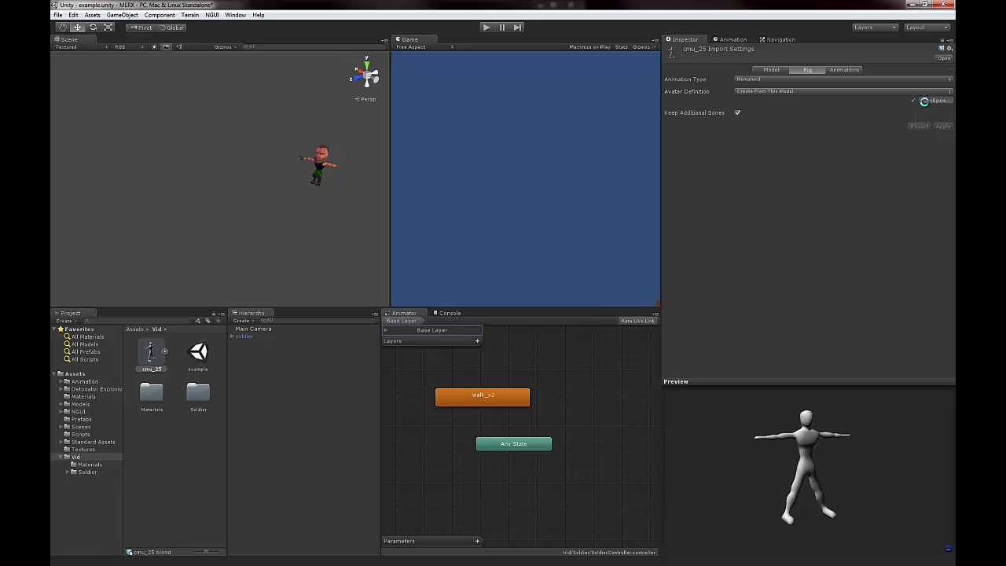
click(487, 306)
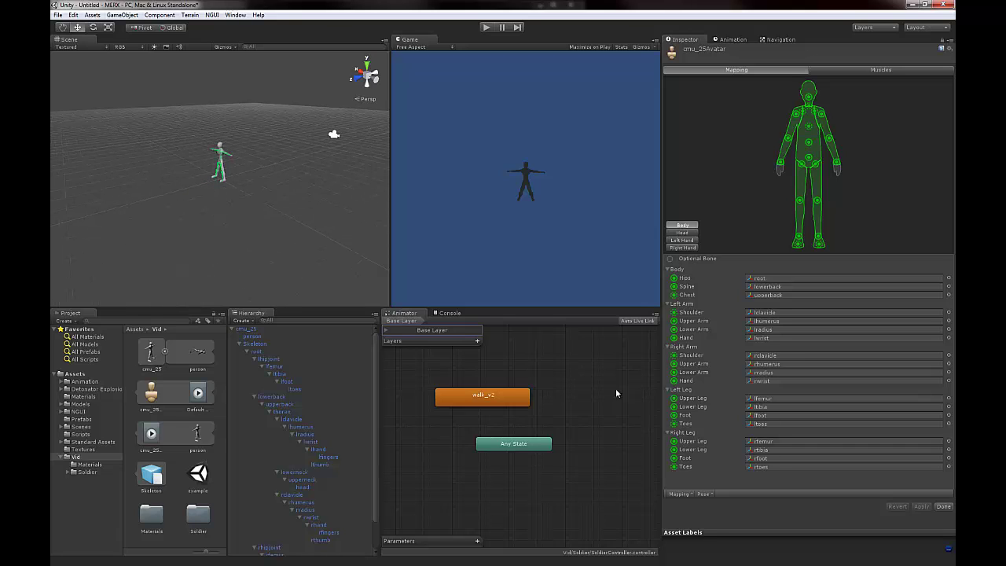
click(841, 69)
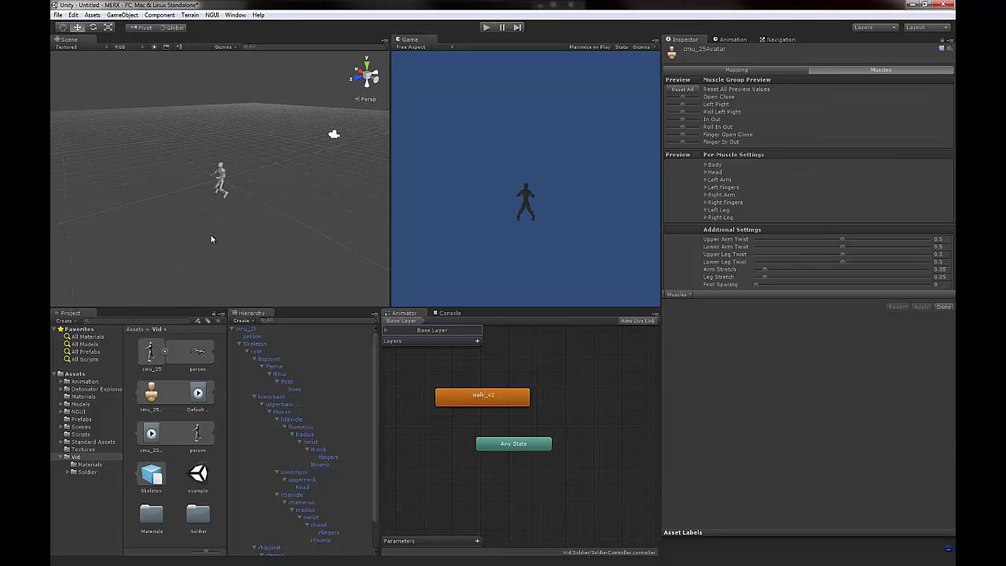
mouse_move(686, 99)
mouse_down()
mouse_move(695, 100)
mouse_move(674, 104)
mouse_move(683, 100)
mouse_up()
click(942, 306)
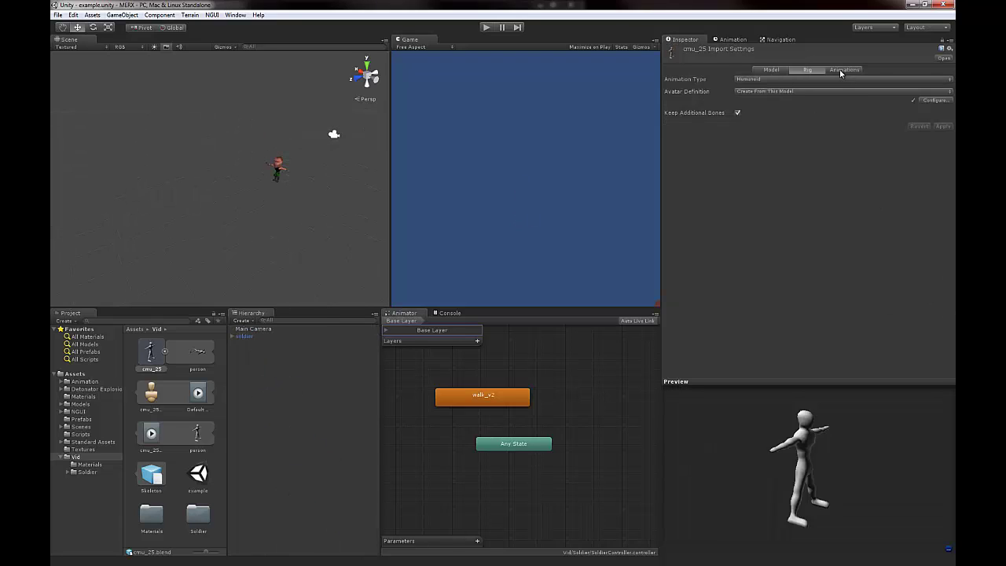
- Trim cmu_25_1 to frames 17–227, enable Loop Pose and play its preview
click(840, 70)
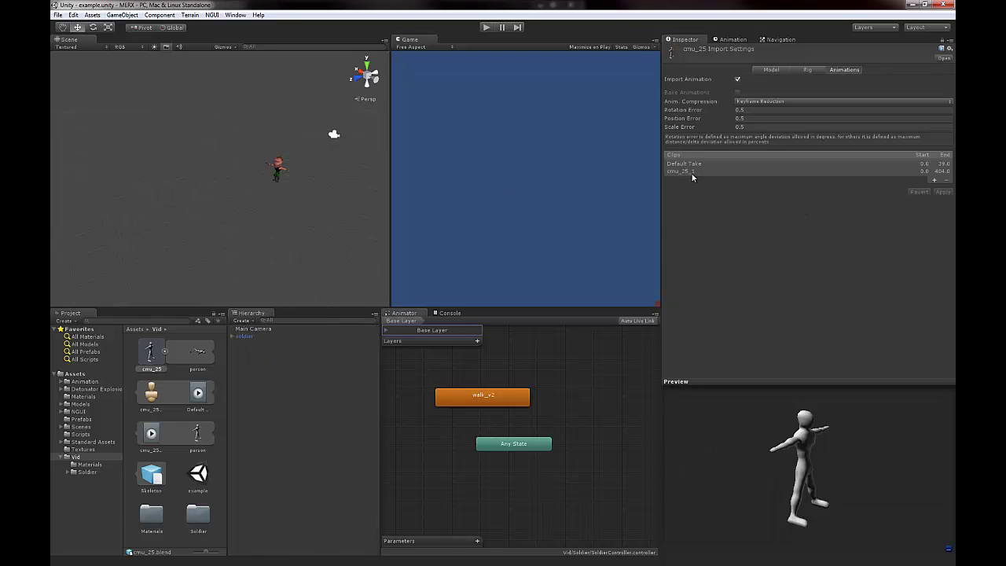
click(691, 171)
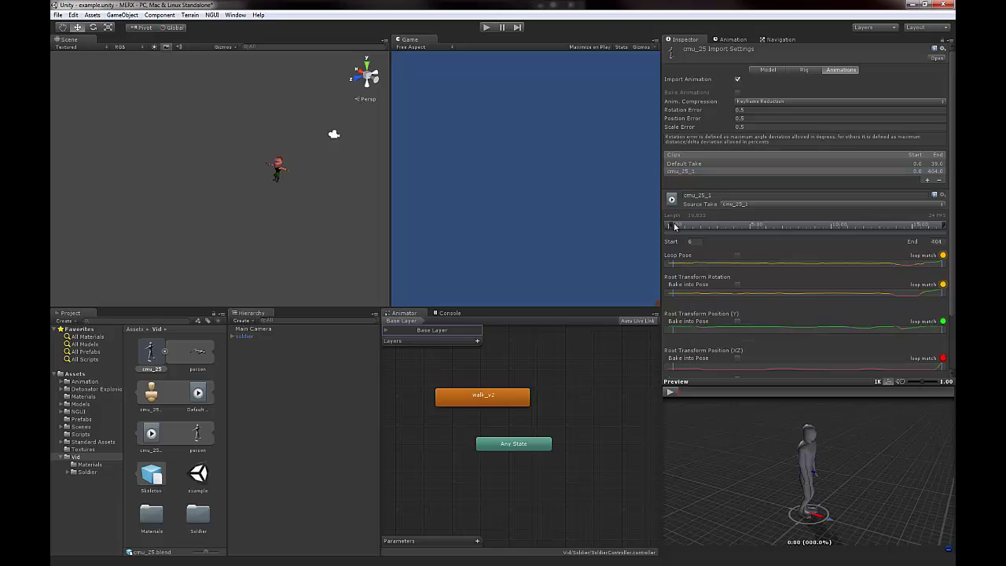
drag(675, 227, 681, 227)
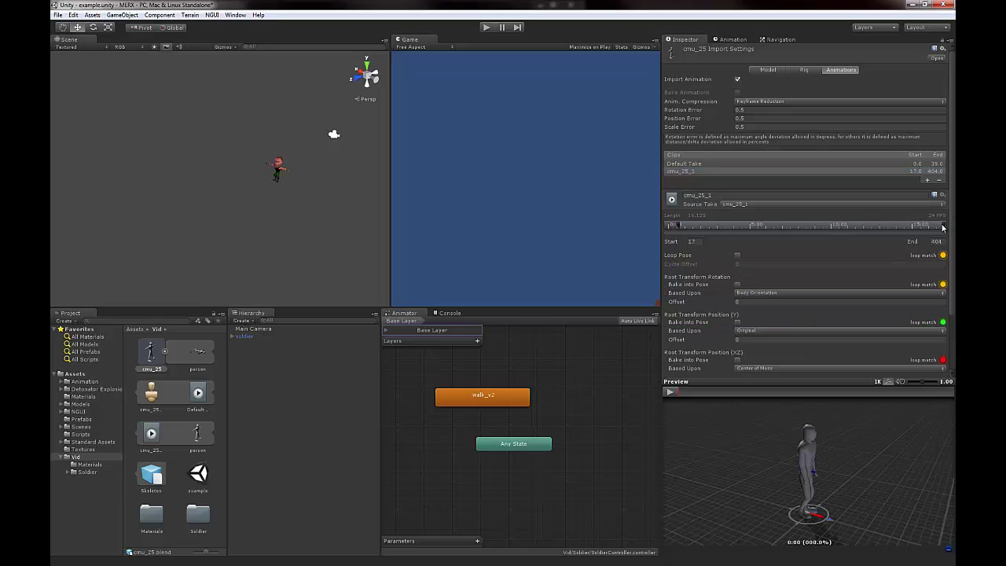
drag(944, 228, 850, 236)
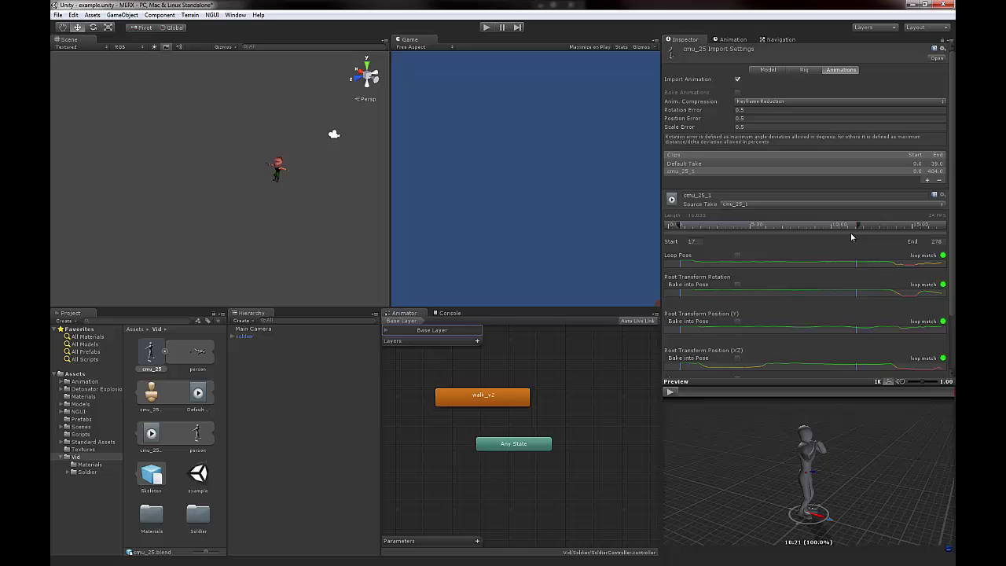
mouse_move(786, 245)
mouse_down()
mouse_move(770, 251)
mouse_move(835, 257)
mouse_move(823, 254)
mouse_up()
click(737, 255)
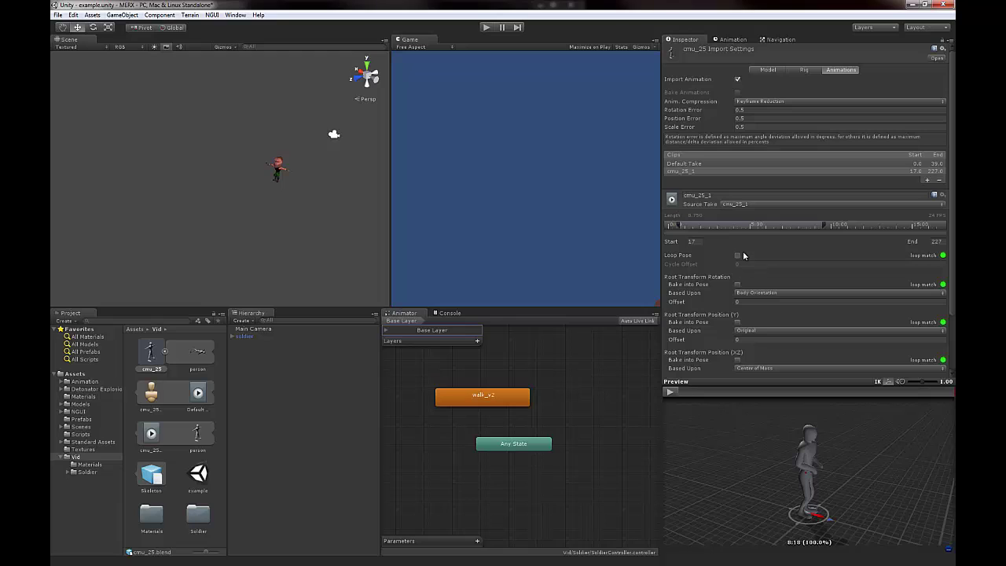
click(670, 393)
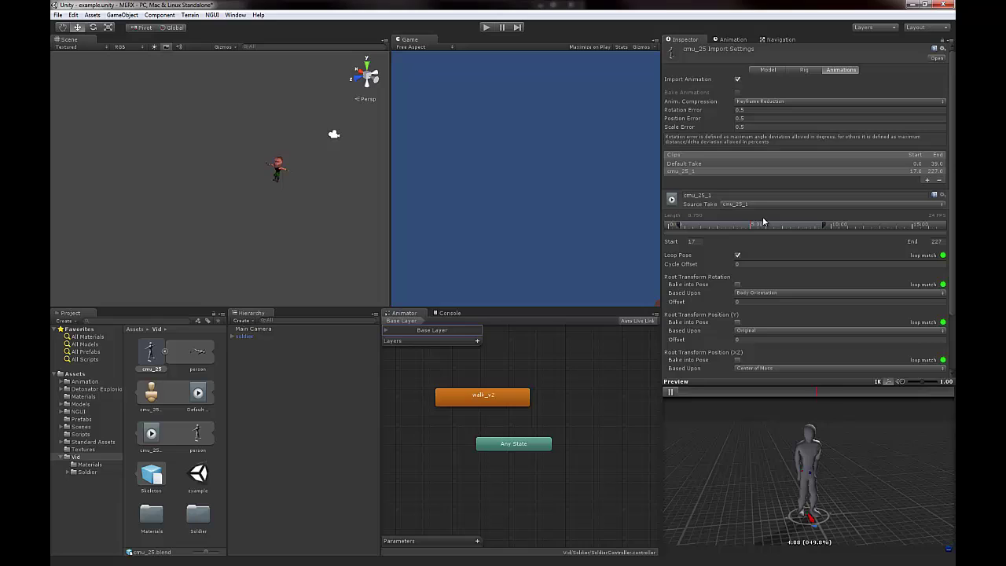
scroll(912, 331, down, 3)
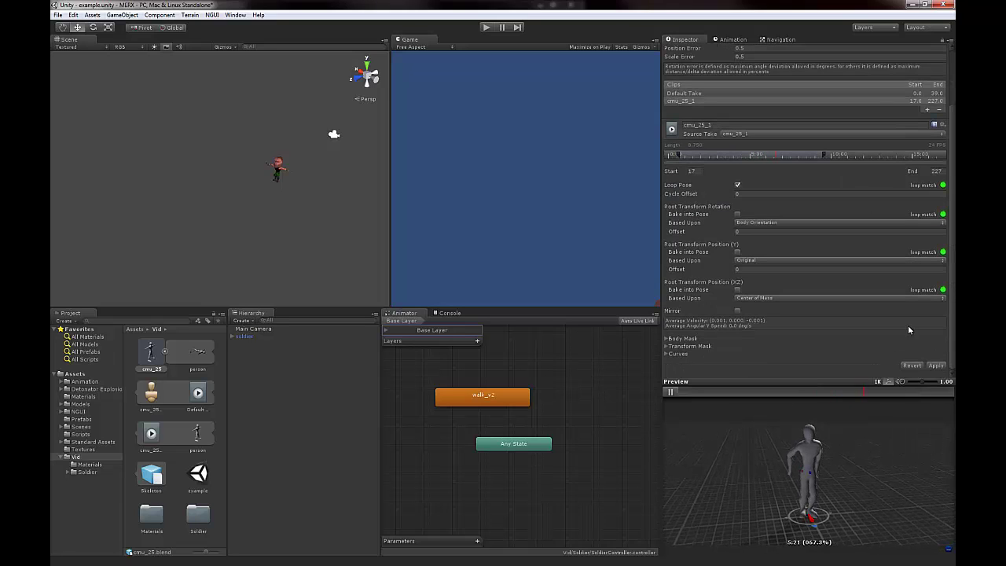
- Apply the clip changes and add cmu_25_1 to the Animator graph as a new state
click(938, 365)
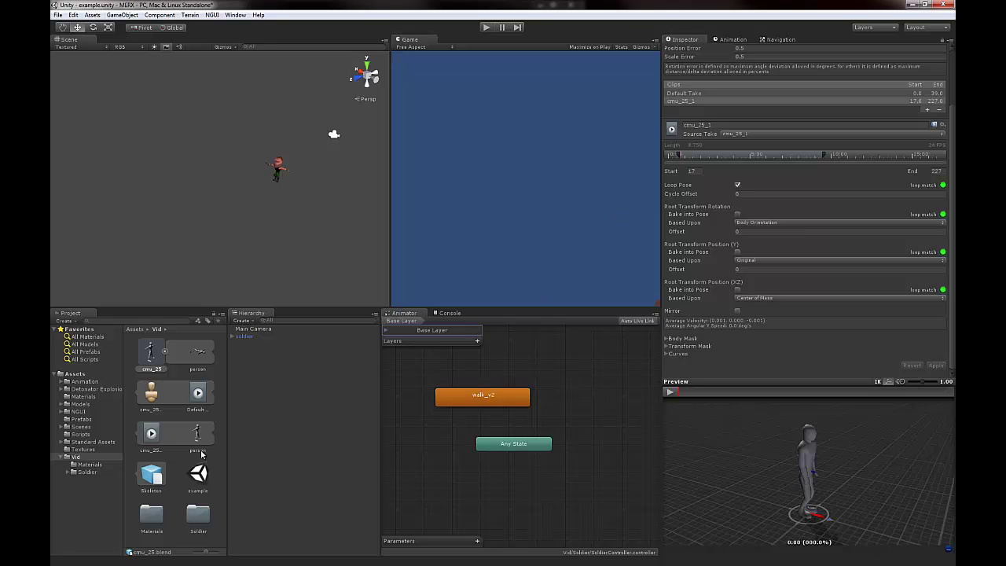
click(152, 437)
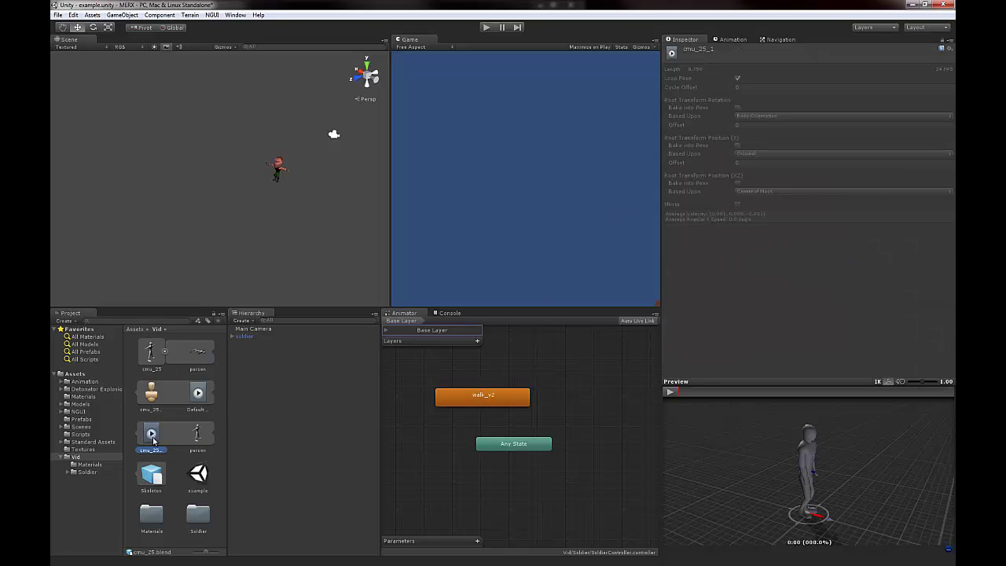
drag(150, 440, 558, 381)
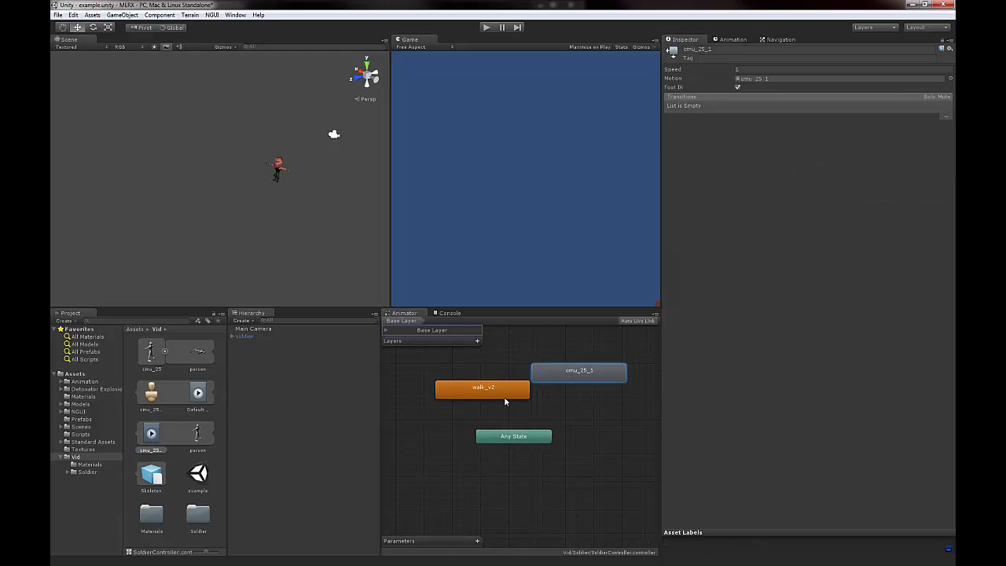
- Place cmu_25_1 to the right of walk_v2 and set it as the default state
drag(456, 393, 420, 386)
drag(573, 371, 563, 387)
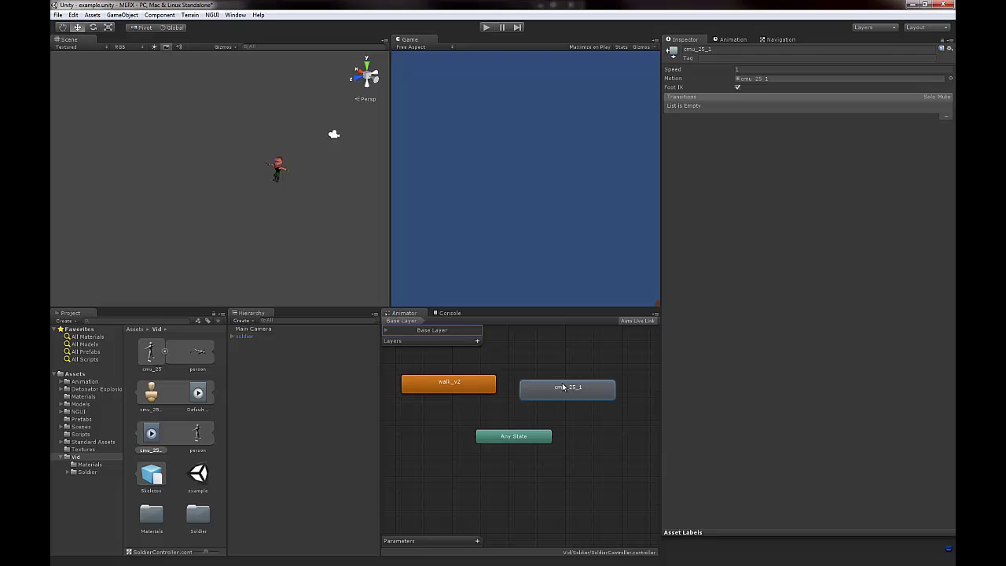
right_click(567, 392)
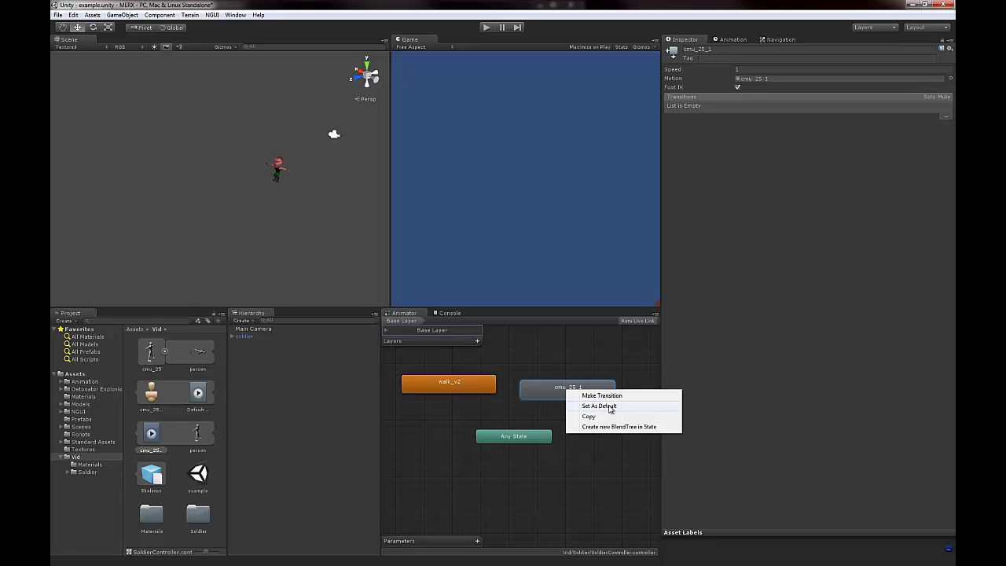
click(599, 406)
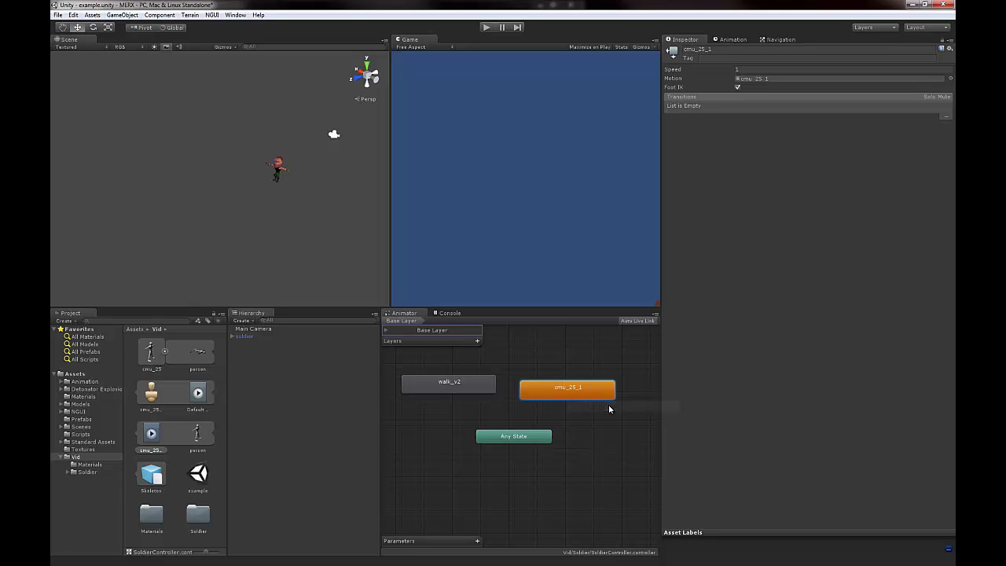
- Enter play mode and frame the soldier's head for a close frontal view of the cmu_25_1 motion
click(487, 28)
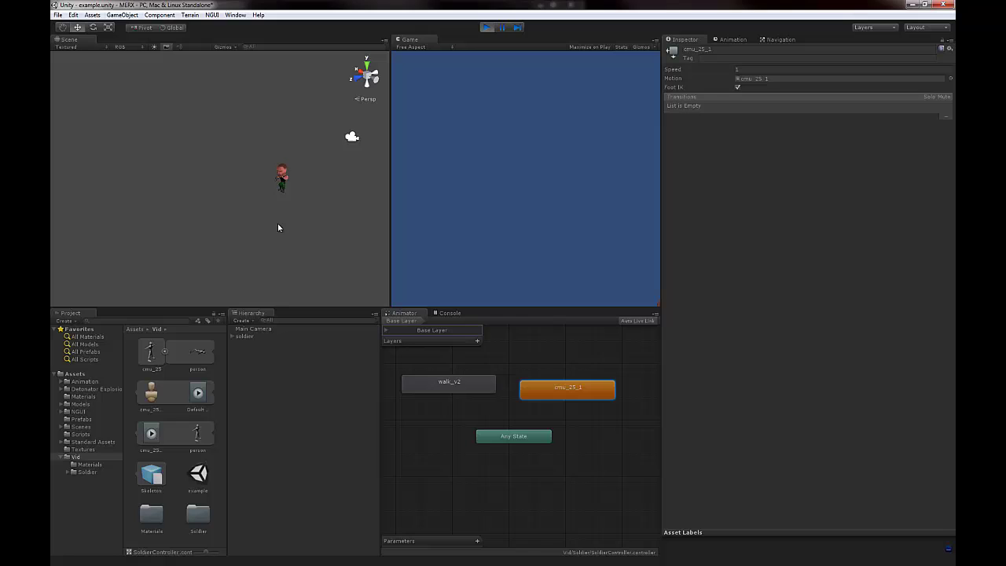
middle_drag(288, 209, 286, 217)
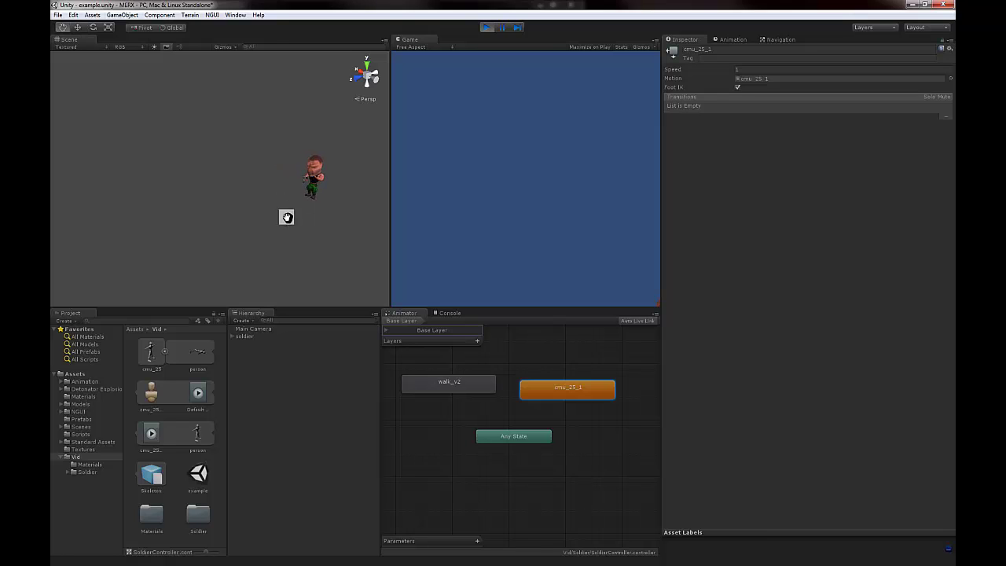
click(305, 168)
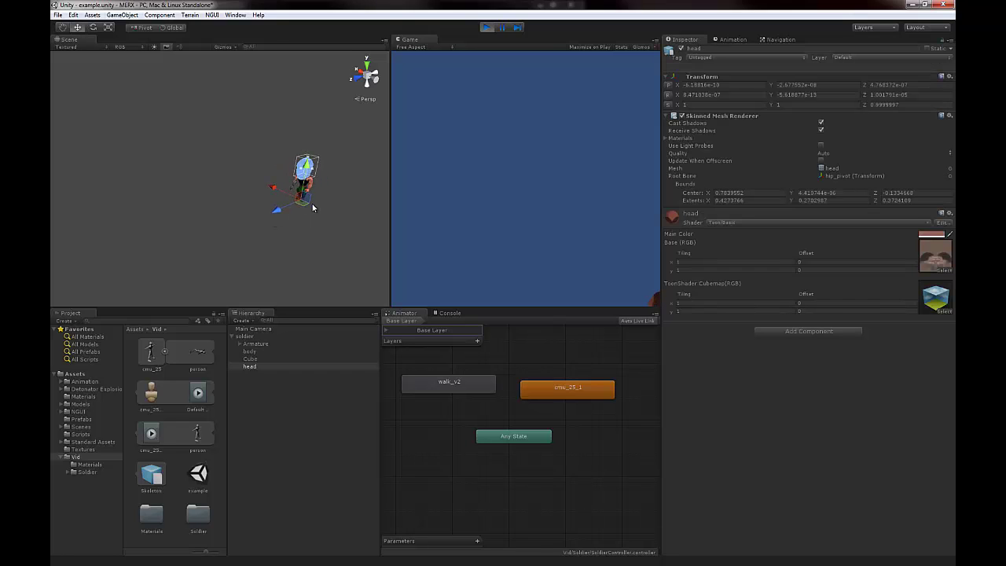
key(f)
click(321, 230)
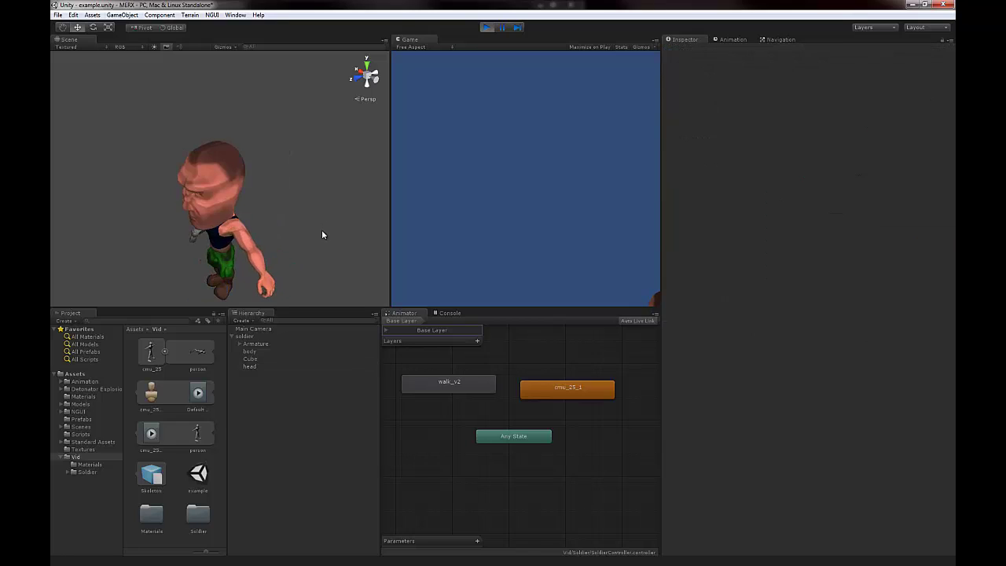
middle_drag(320, 229, 328, 186)
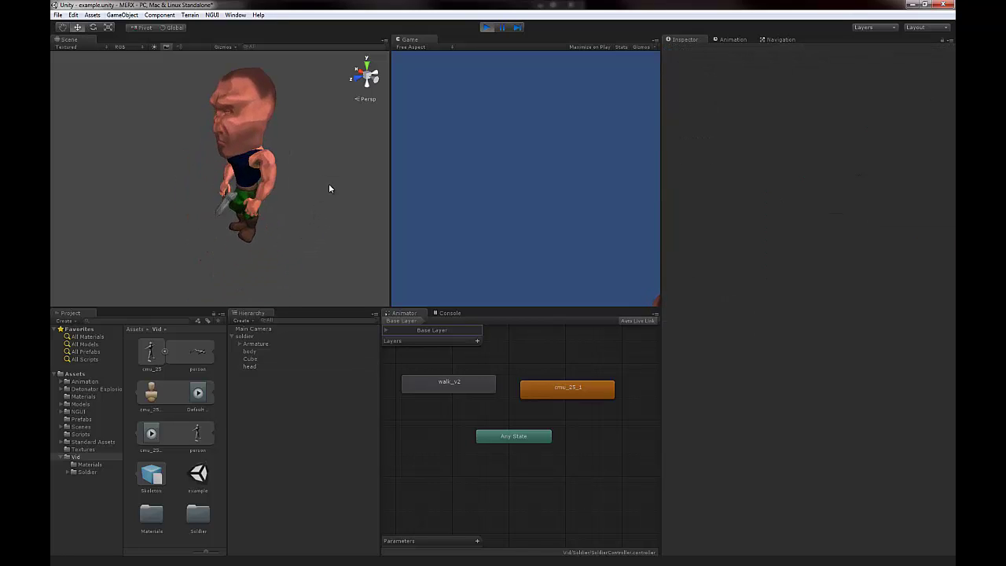
alt+drag(317, 218, 310, 239)
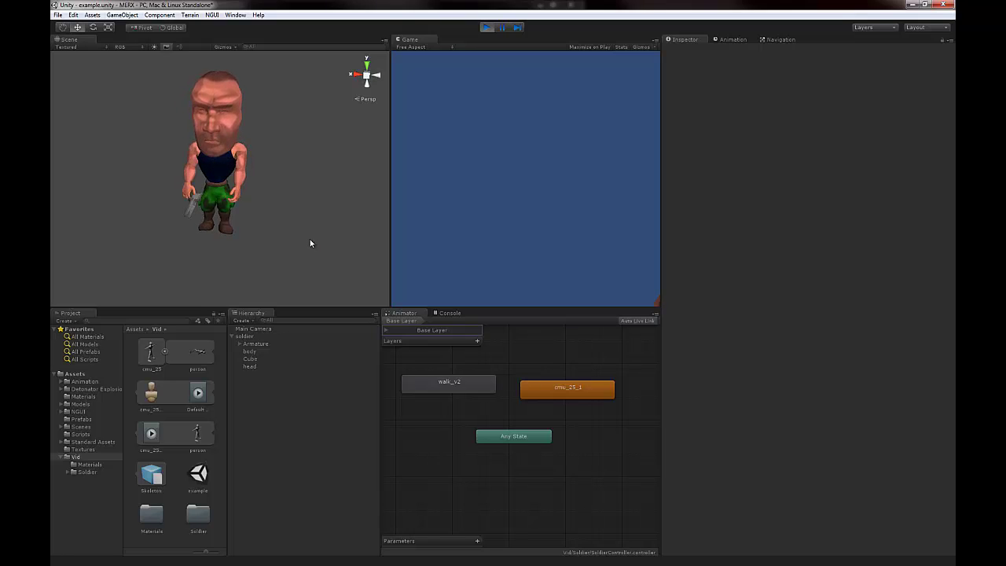